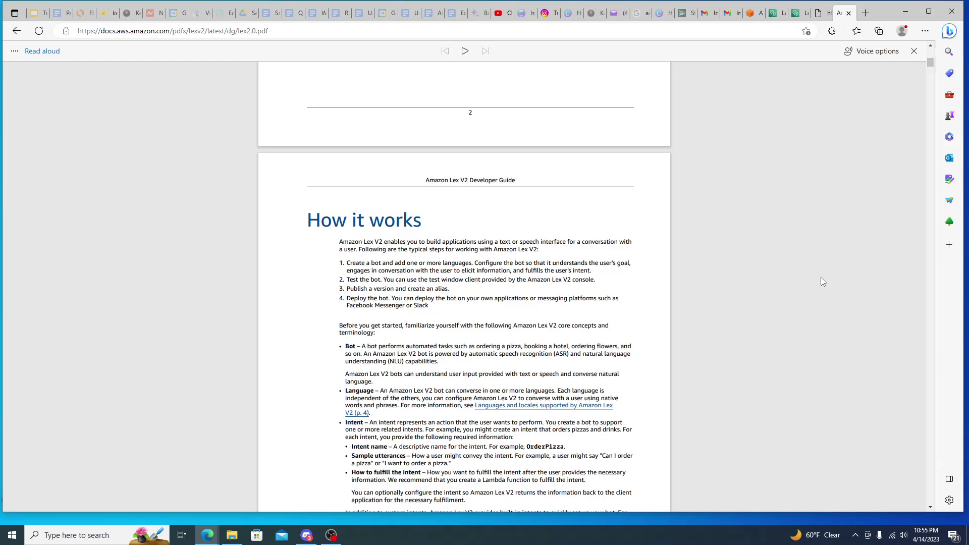
Read the How it works introduction in the Amazon Lex V2 Developer Guide, highlighting the typical steps for working with Lex
scroll(622, 416, "down", 4)
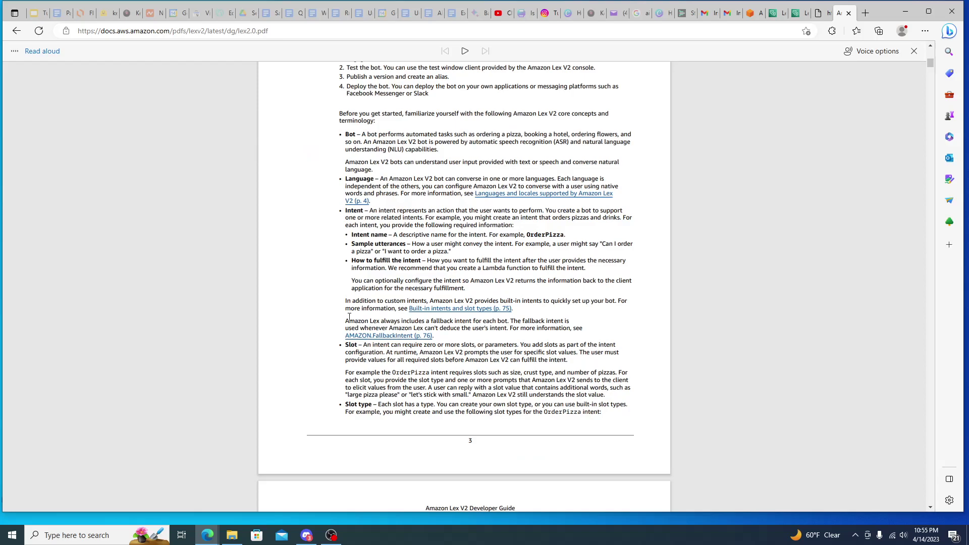
scroll(349, 316, "up", 3)
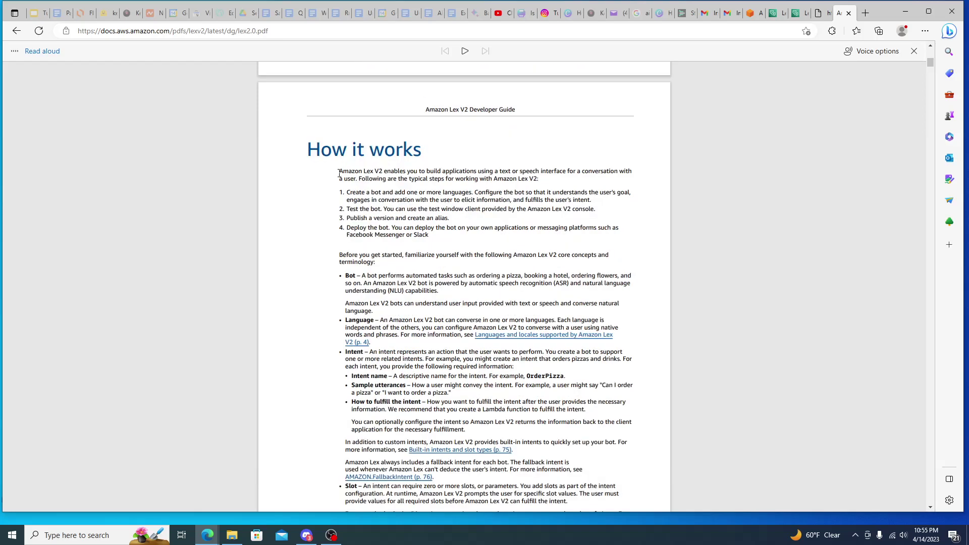
left_click_drag(339, 174, 453, 245)
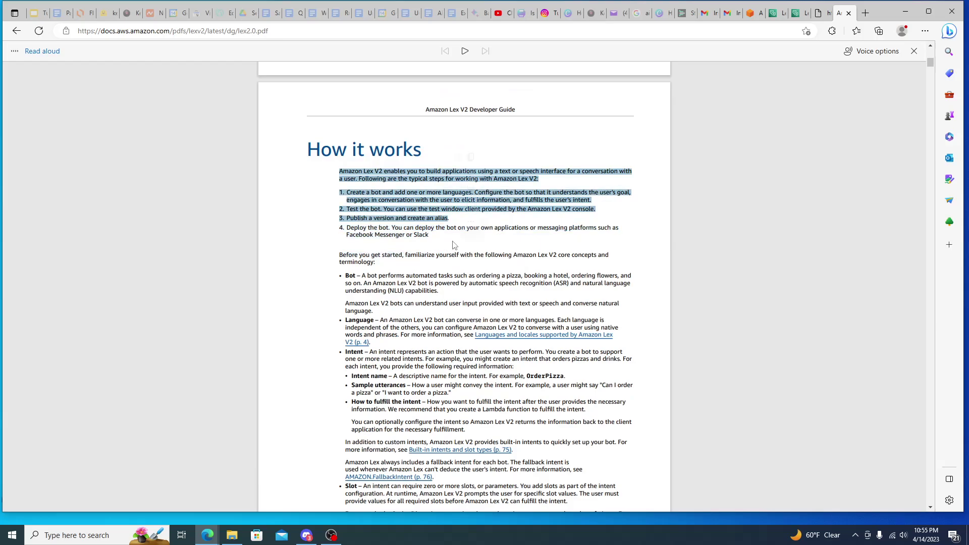
left_click(408, 199)
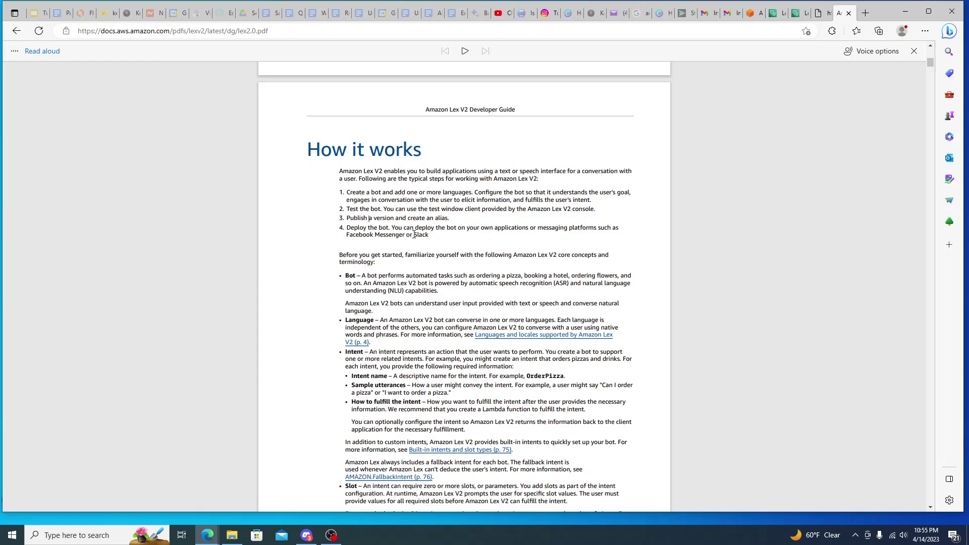
Read the Bot definition in the core concepts list, highlighting its description and the paragraph on understanding user input
scroll(413, 234, "down", 2)
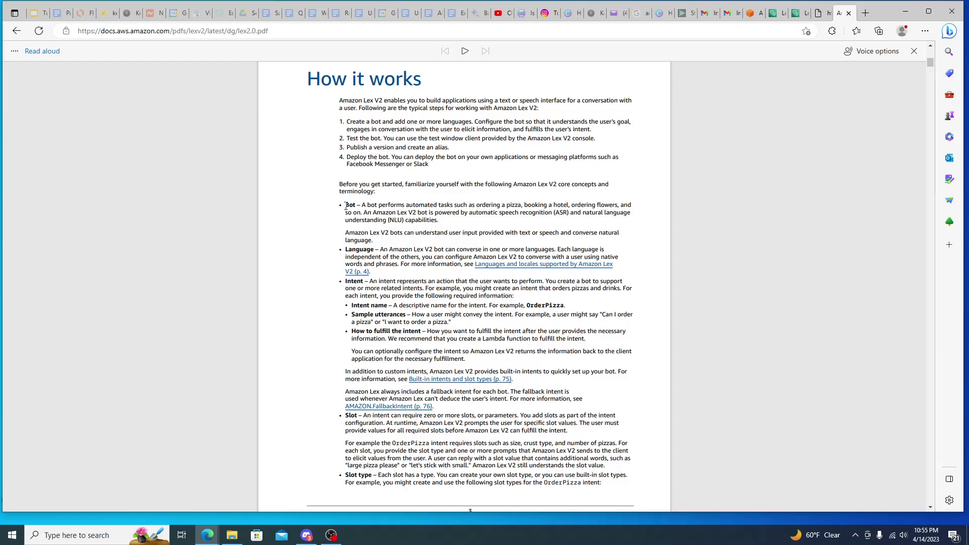
left_click_drag(346, 205, 478, 224)
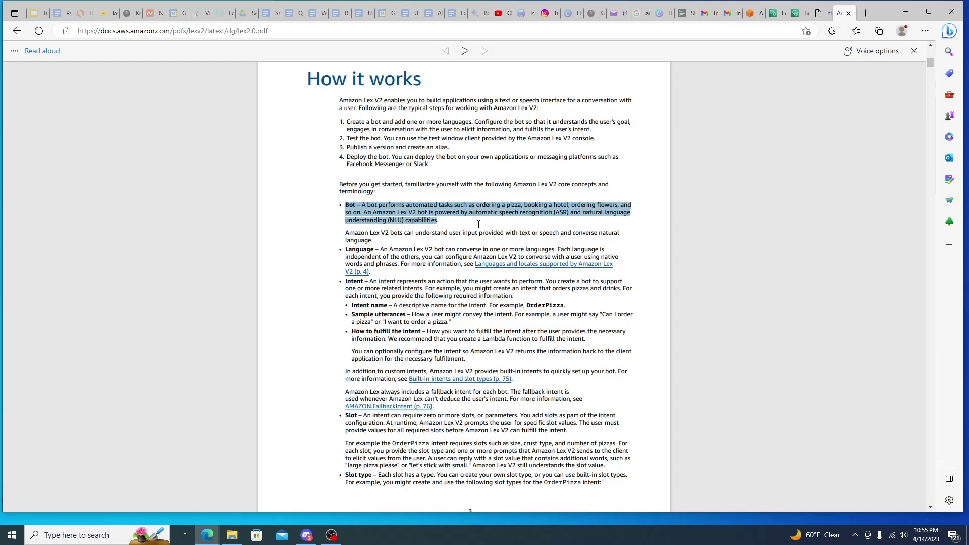
left_click_drag(373, 212, 427, 215)
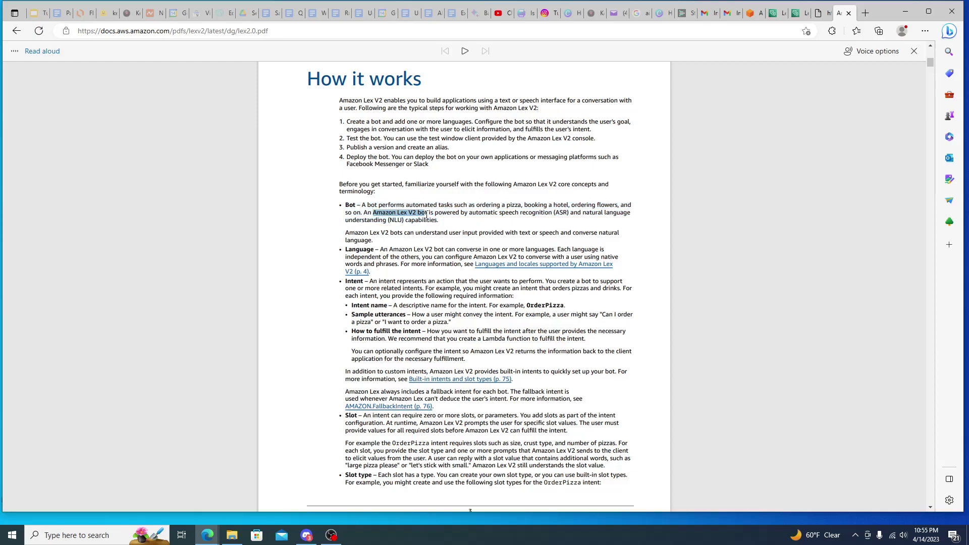
left_click(364, 240)
left_click_drag(345, 233, 451, 235)
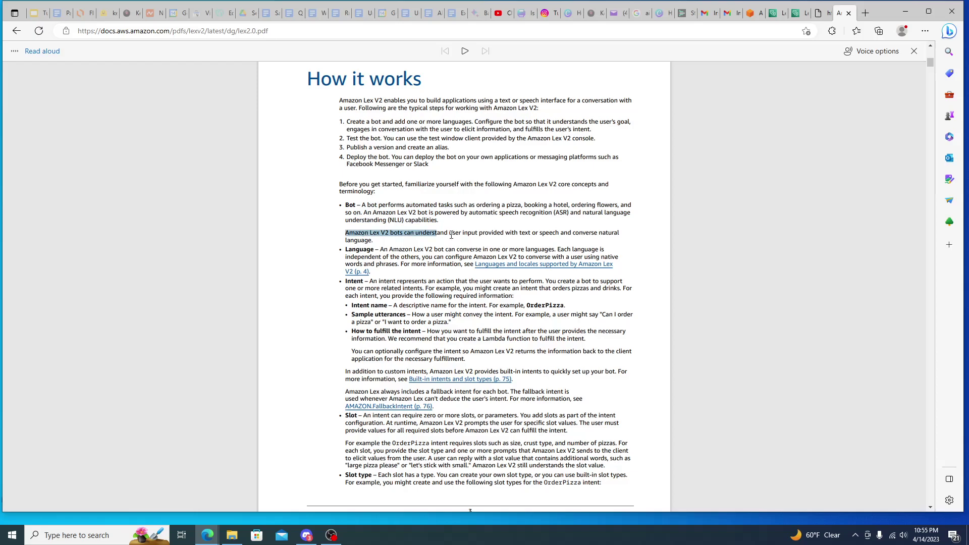
left_click_drag(451, 236, 392, 245)
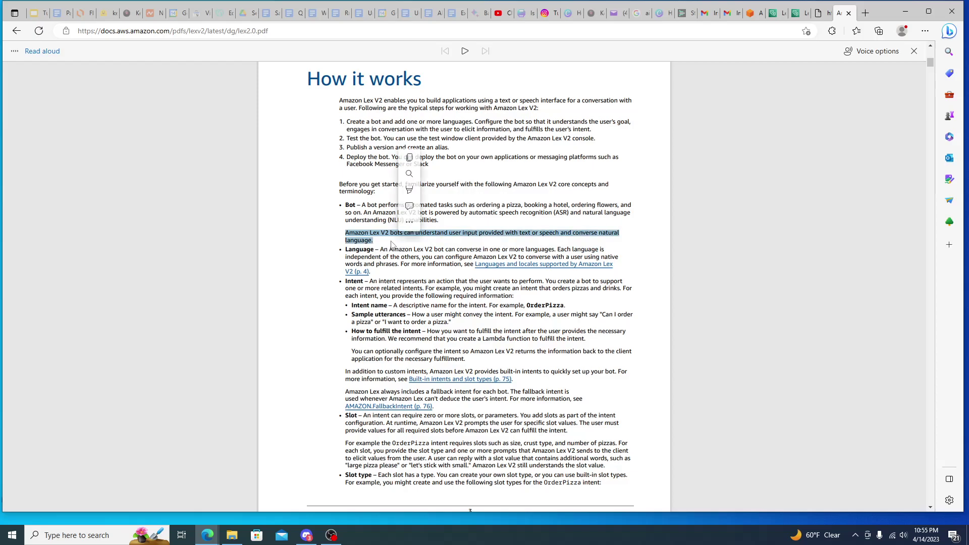
left_click(378, 237)
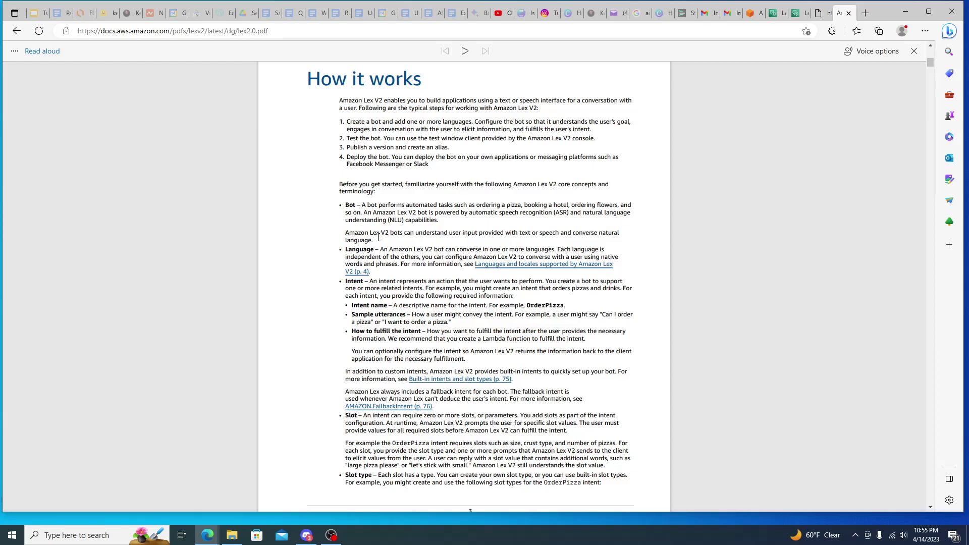
Read the Language definition in the core concepts list, highlighting the whole entry
scroll(373, 222, "down", 2)
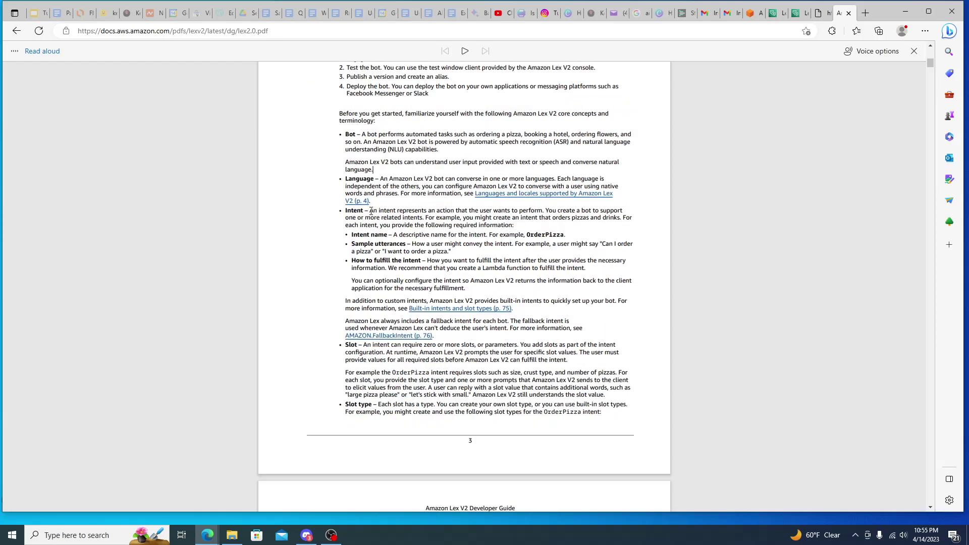
left_click_drag(372, 211, 420, 205)
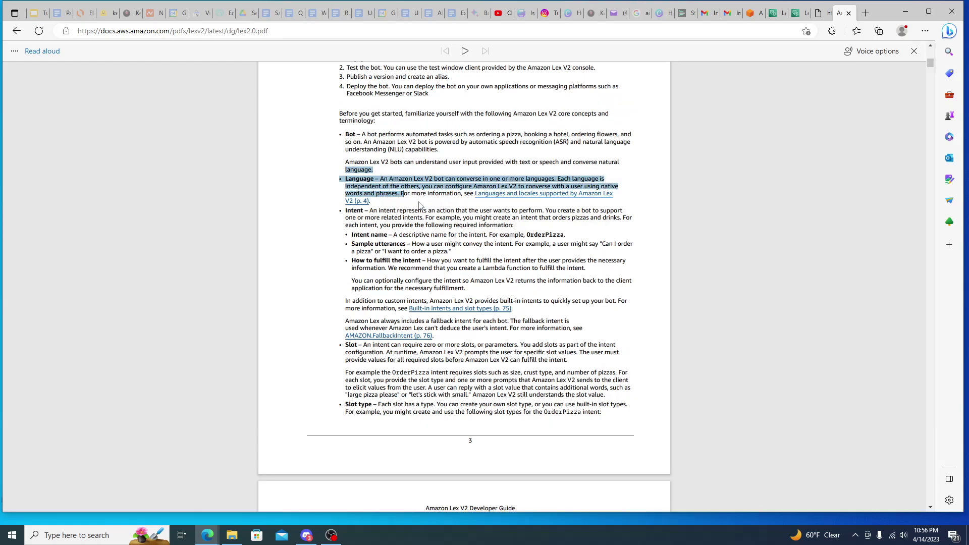
left_click(346, 179)
left_click_drag(346, 178, 389, 201)
left_click_drag(389, 201, 393, 207)
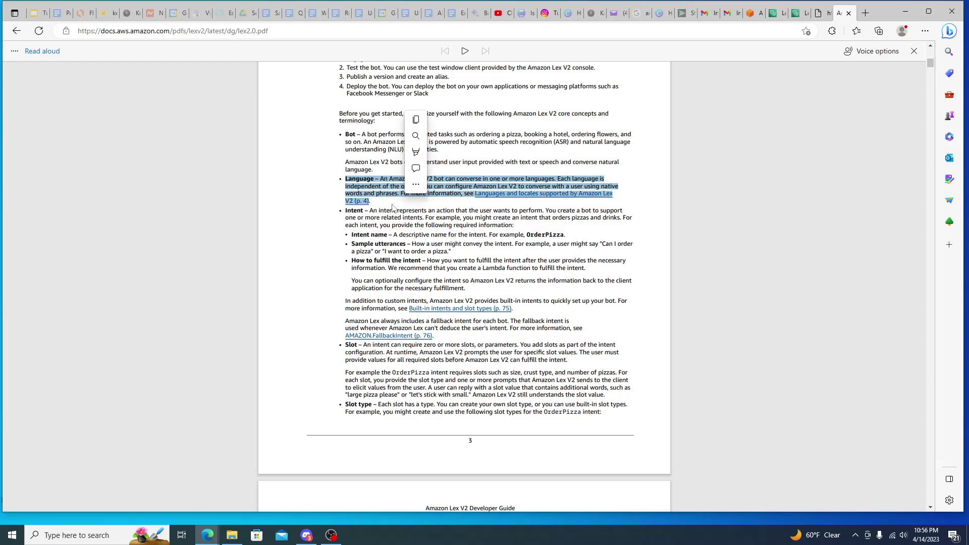
left_click(390, 205)
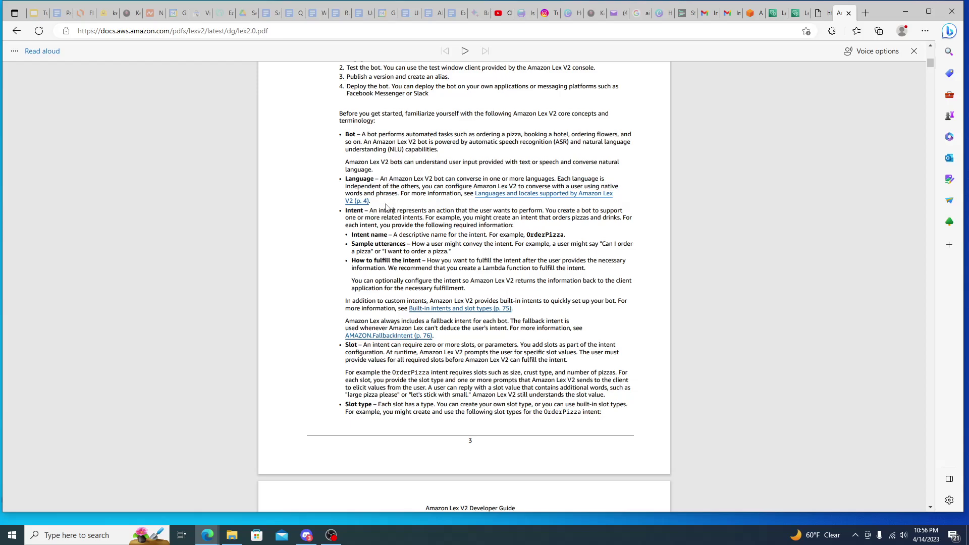
Read the Intent definition, including how to fulfill the intent, built-in intents and the fallback intent
scroll(386, 208, "down", 3)
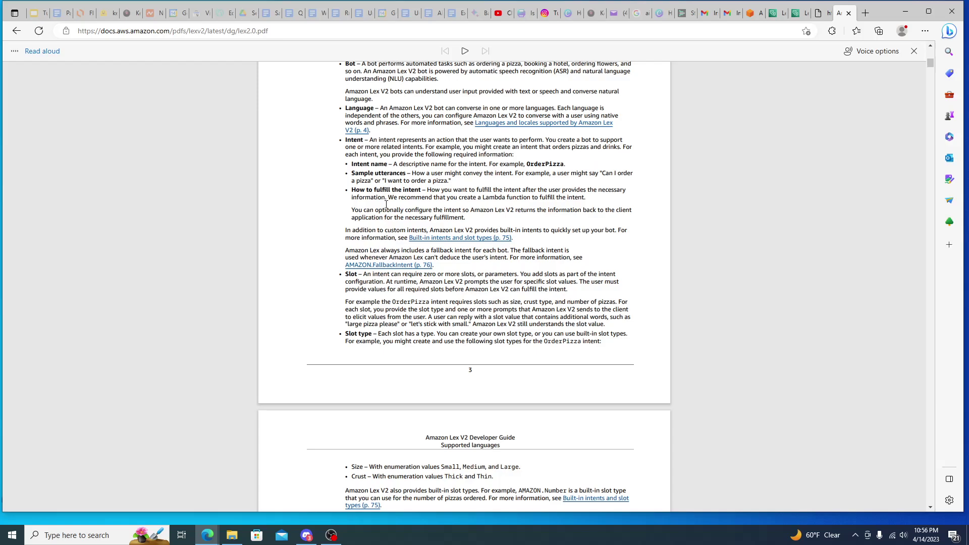
left_click_drag(345, 140, 384, 148)
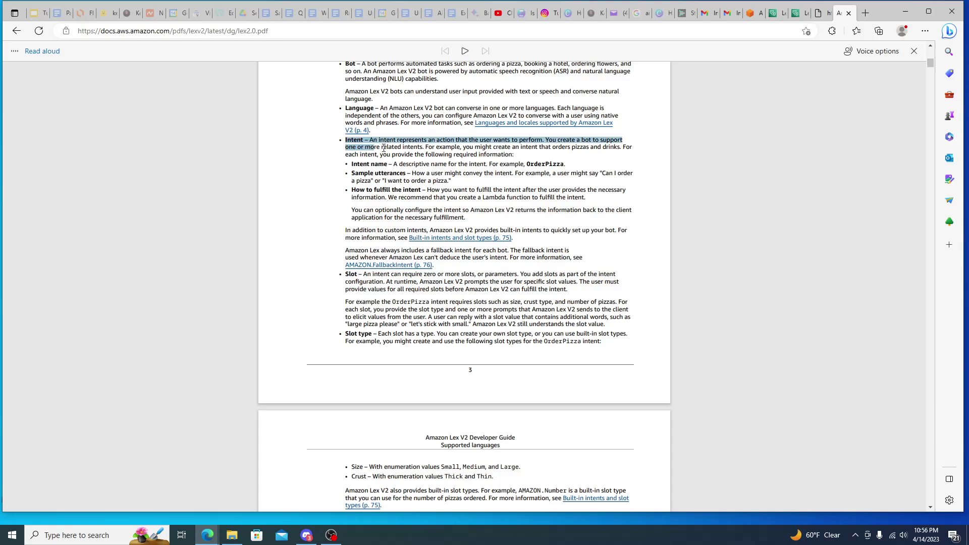
left_click(550, 150)
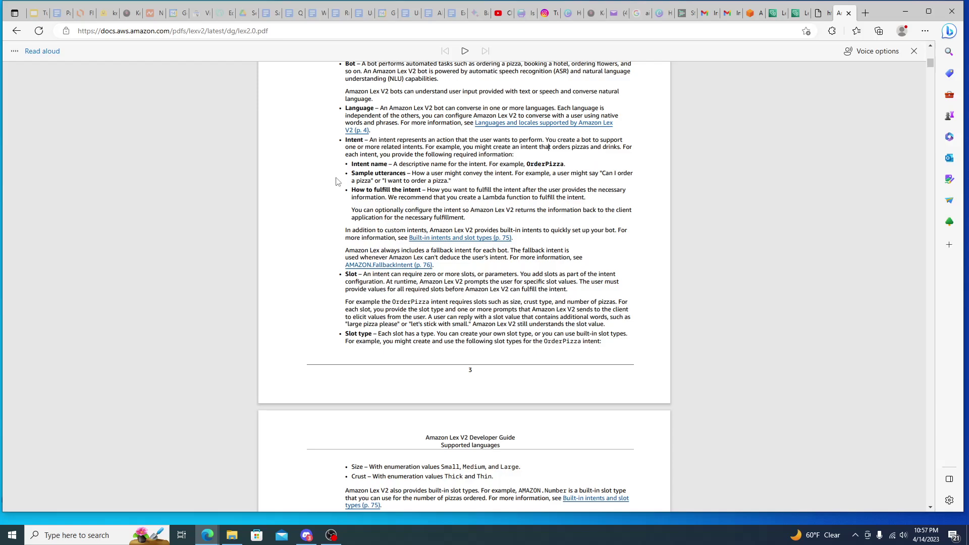
left_click_drag(454, 274, 350, 210)
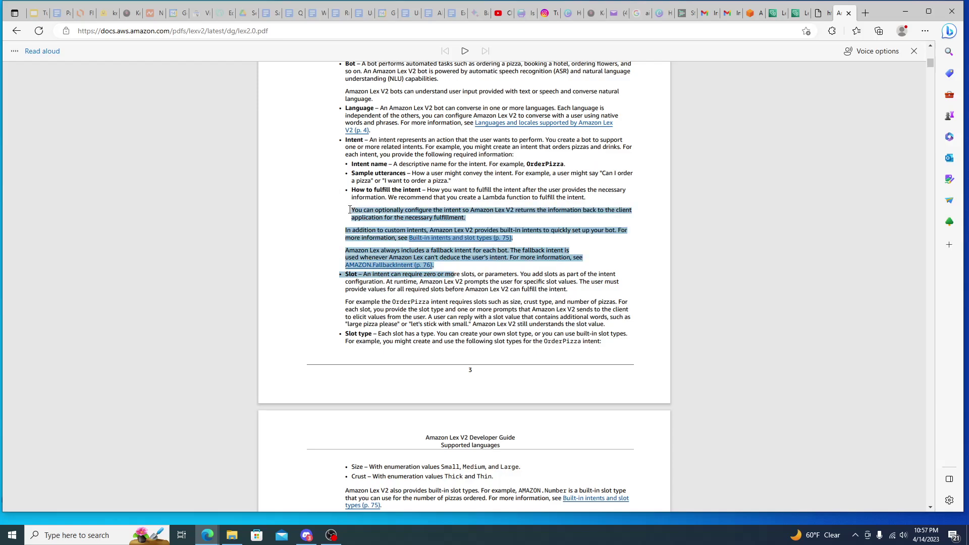
left_click(349, 210)
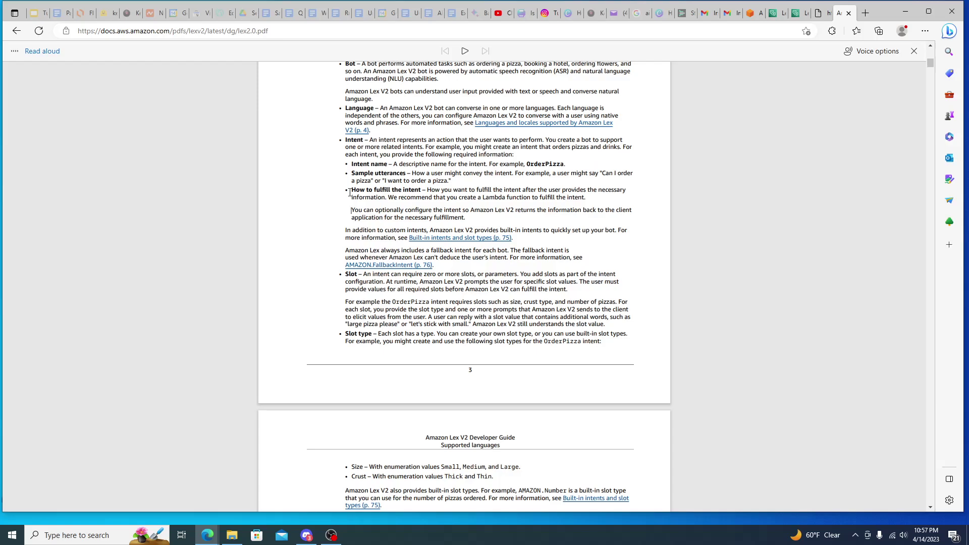
left_click_drag(350, 191, 504, 260)
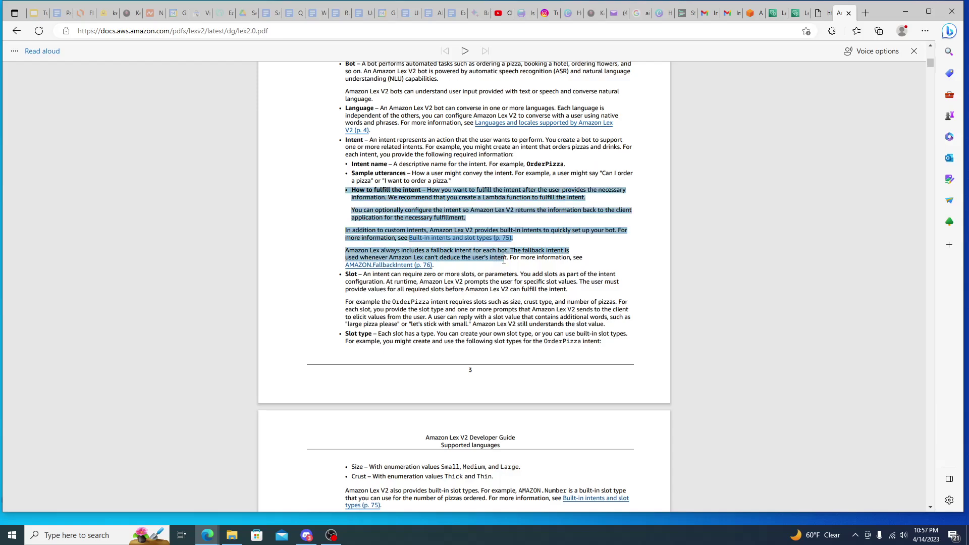
left_click(610, 281)
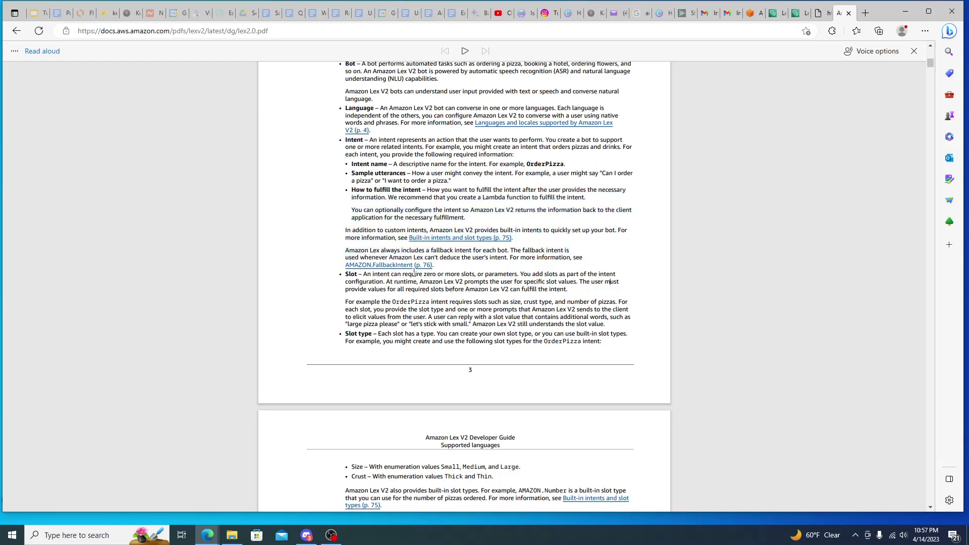
Read the Slot and Slot type entries and highlight the Version and Alias definitions on the following page
scroll(414, 273, "down", 2)
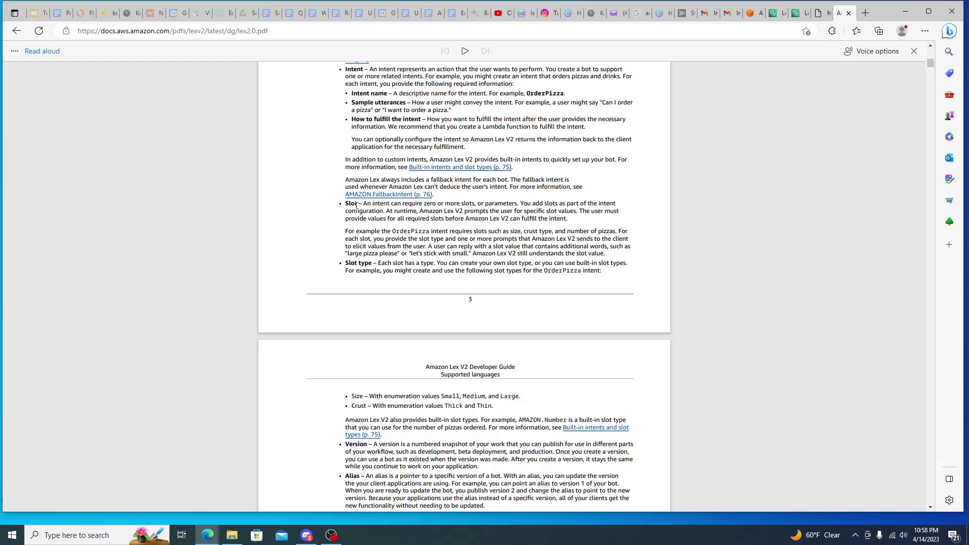
scroll(358, 207, "down", 3)
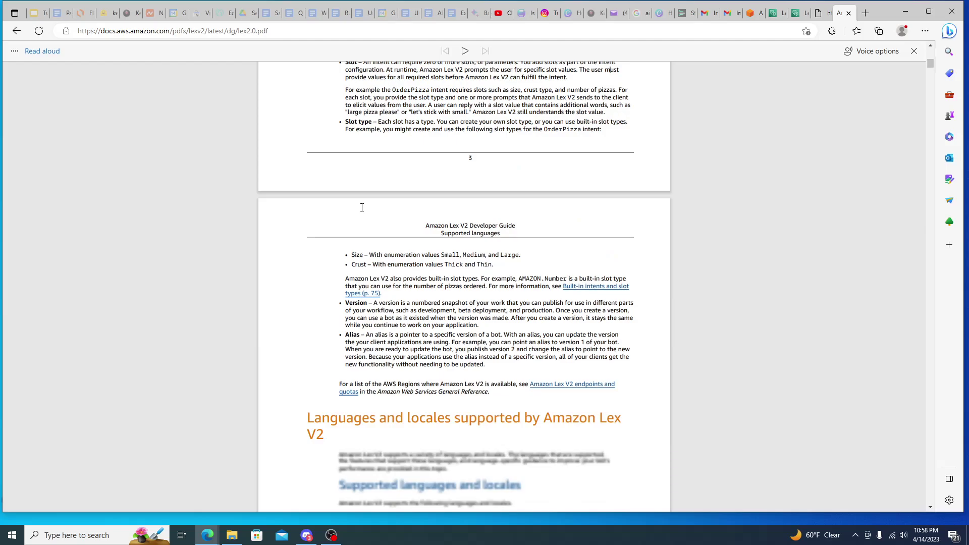
left_click_drag(345, 303, 391, 353)
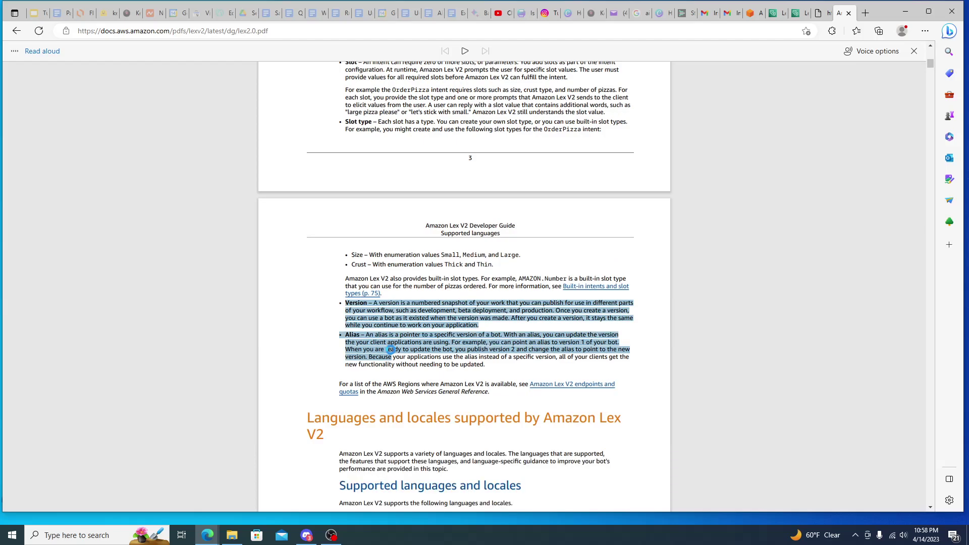
left_click(339, 347)
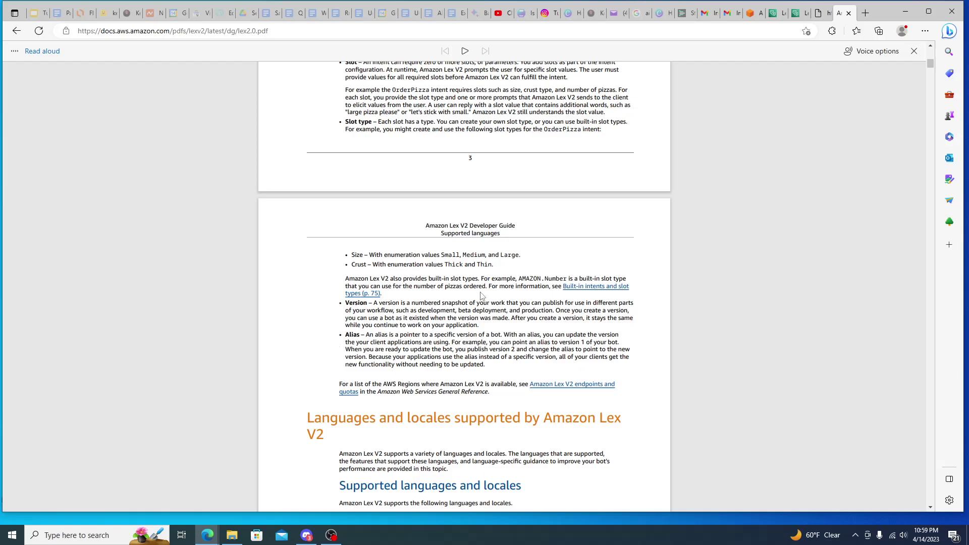
Skim the guide's table of contents and return to the What is Amazon Lex V2? section
scroll(776, 226, "up", 15)
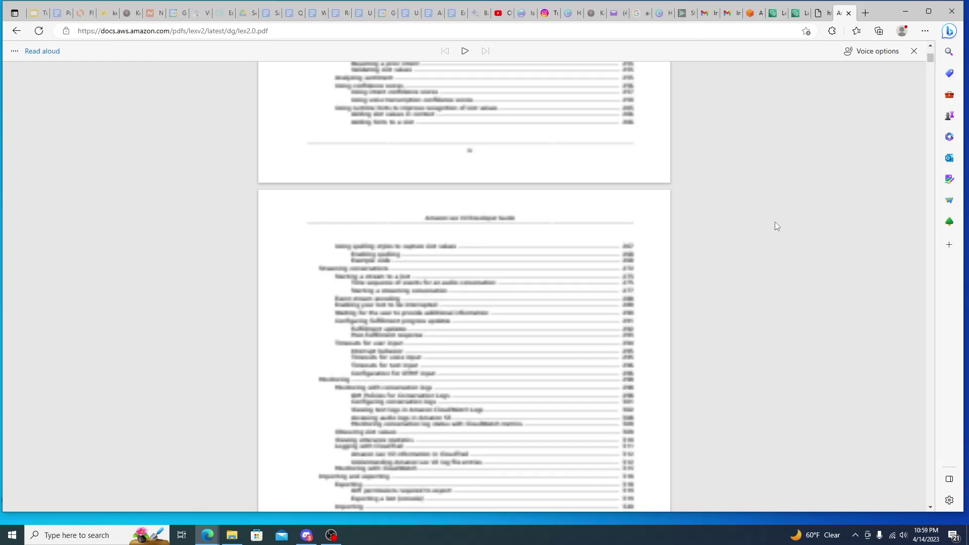
scroll(323, 79, "down", 20)
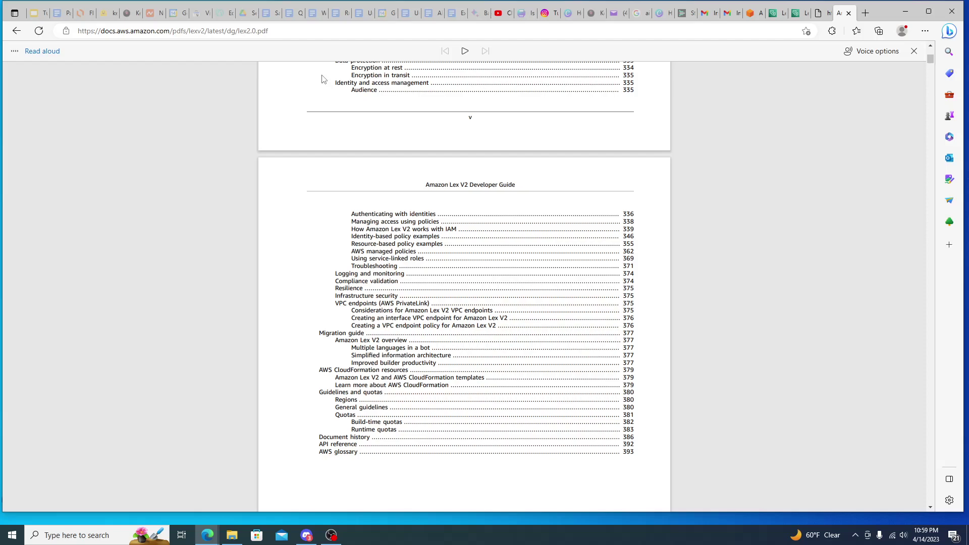
scroll(566, 171, "down", 20)
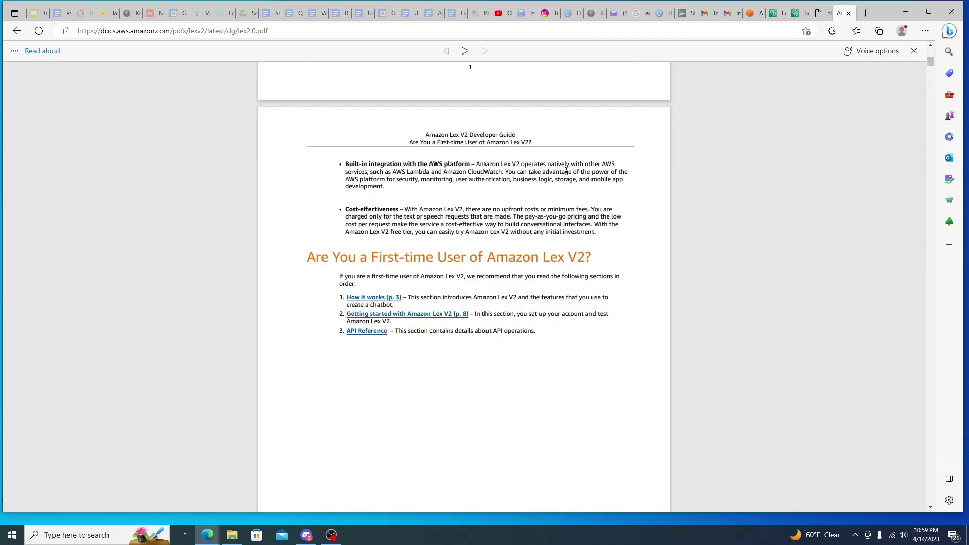
scroll(478, 162, "up", 8)
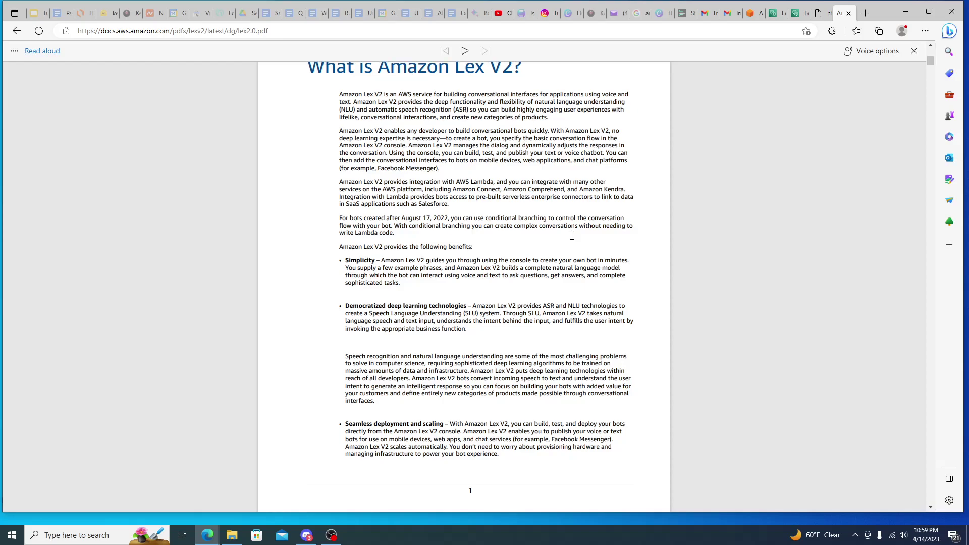
scroll(571, 236, "up", 4)
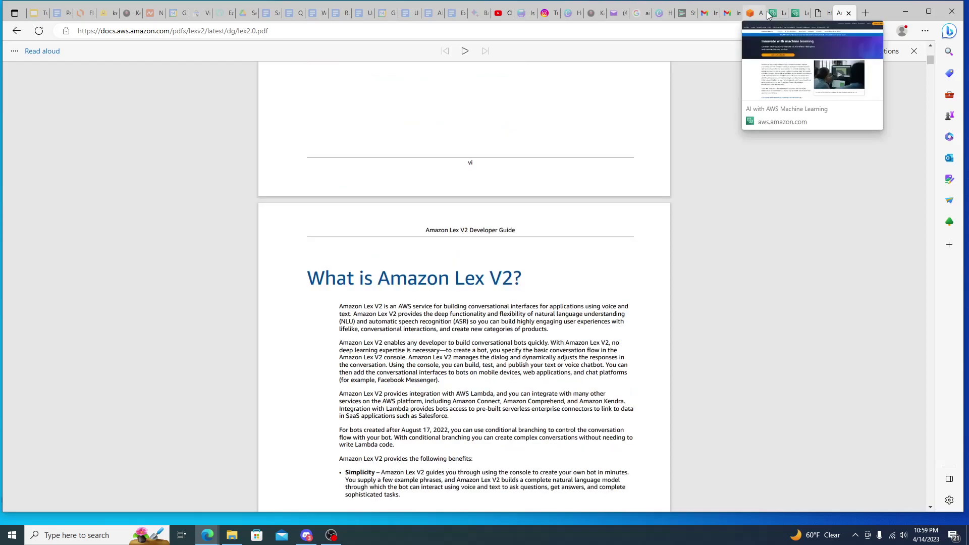
Switch to the Amazon Lex console and open the list of bots
left_click(796, 13)
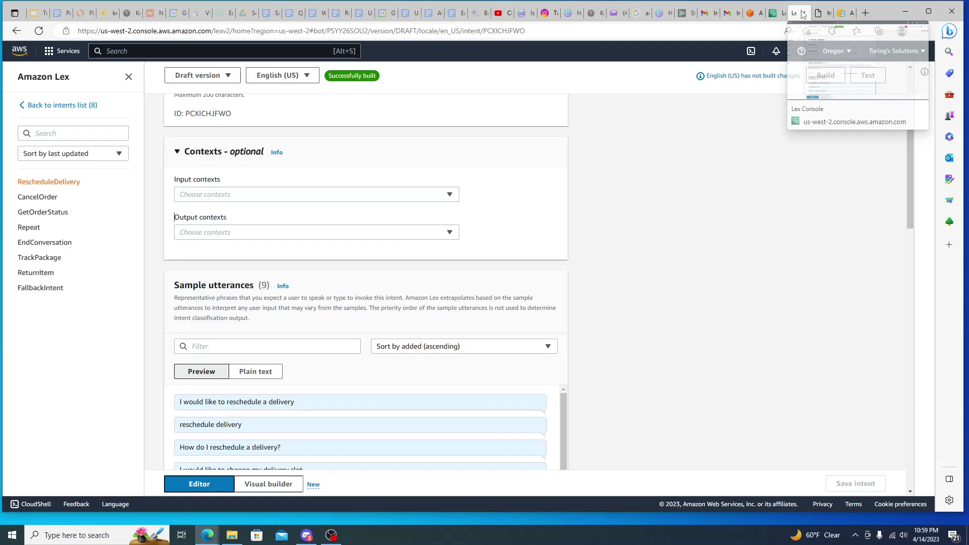
left_click(775, 13)
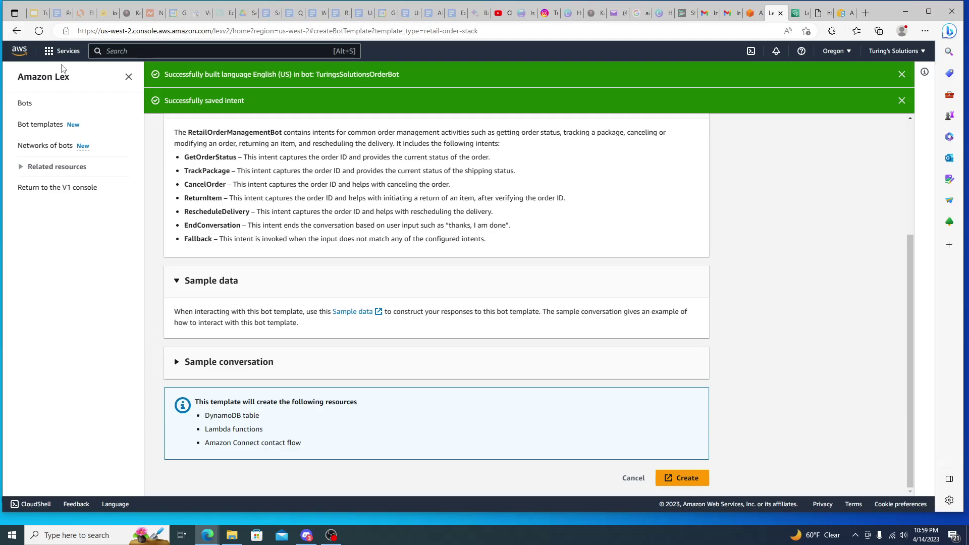
left_click(59, 75)
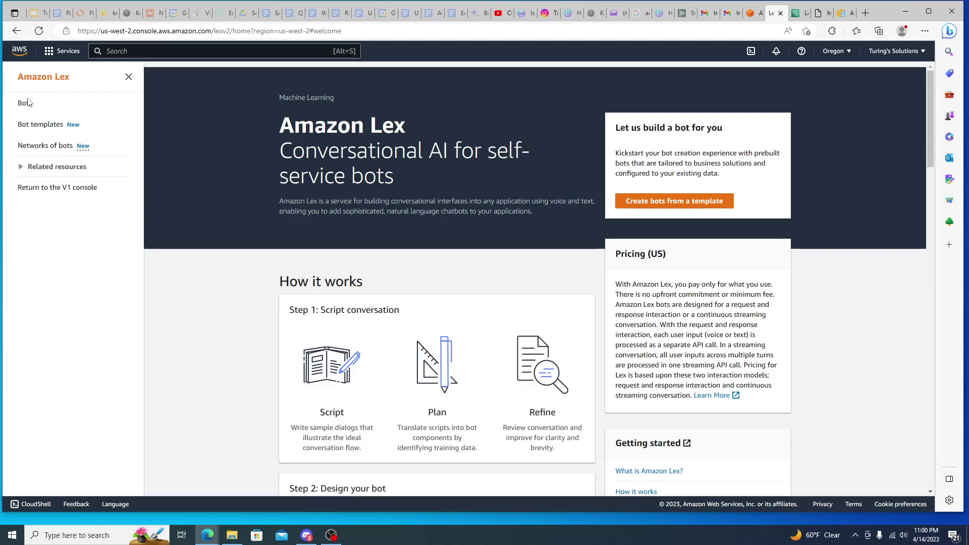
left_click(25, 103)
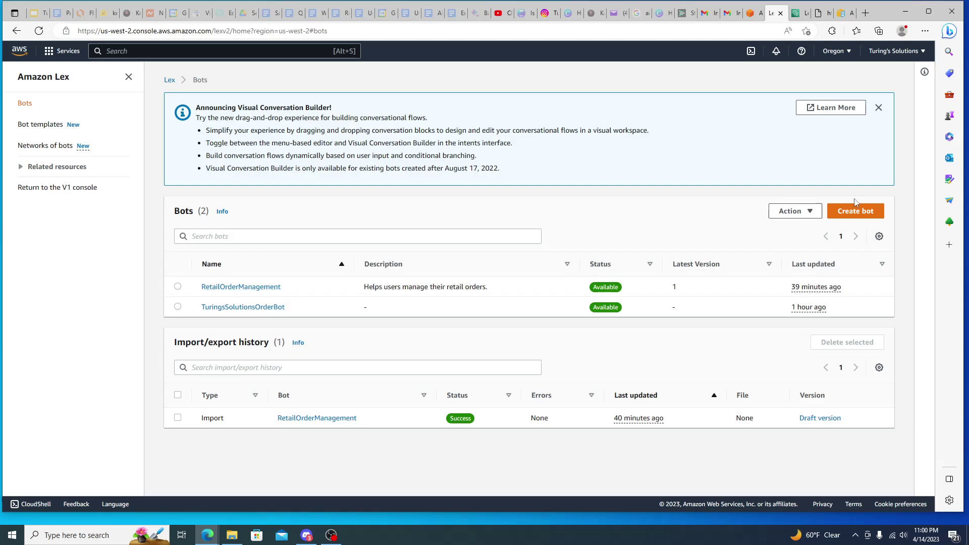
Open the bot creation form and read the description of the Create a blank bot option
left_click(792, 211)
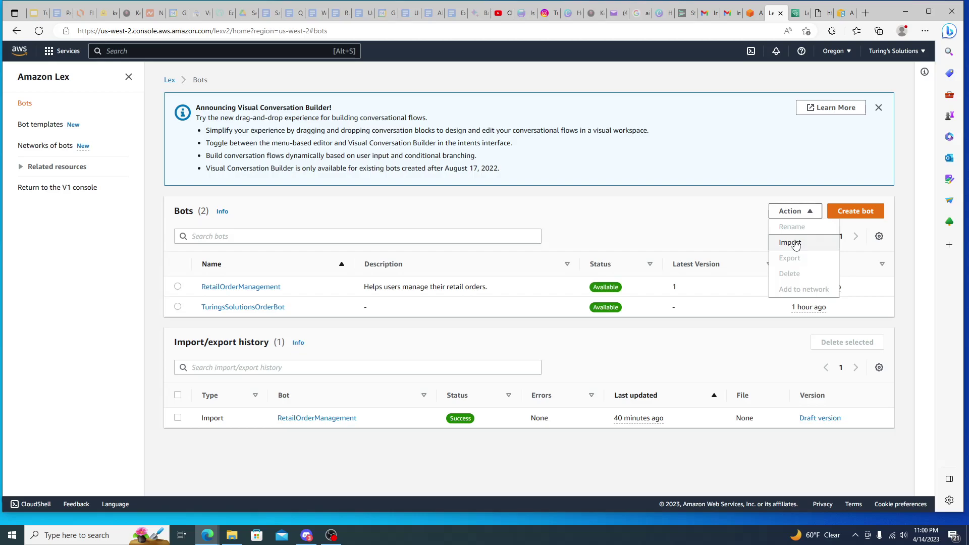
left_click(796, 243)
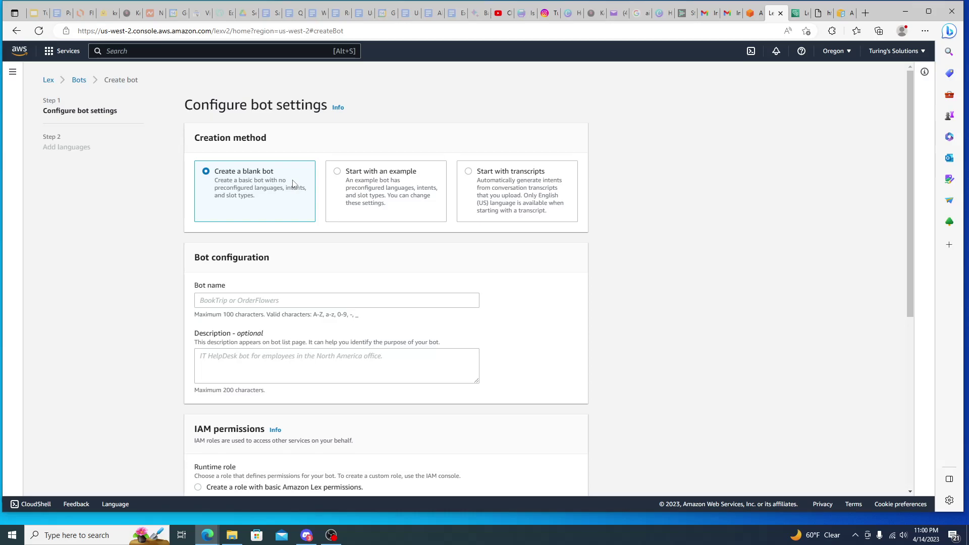
triple_click(293, 184)
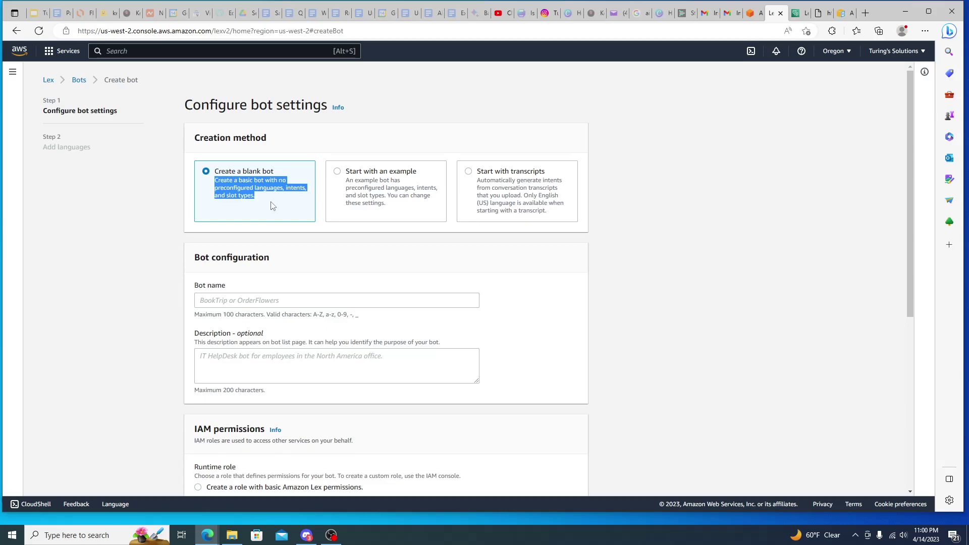
triple_click(245, 201)
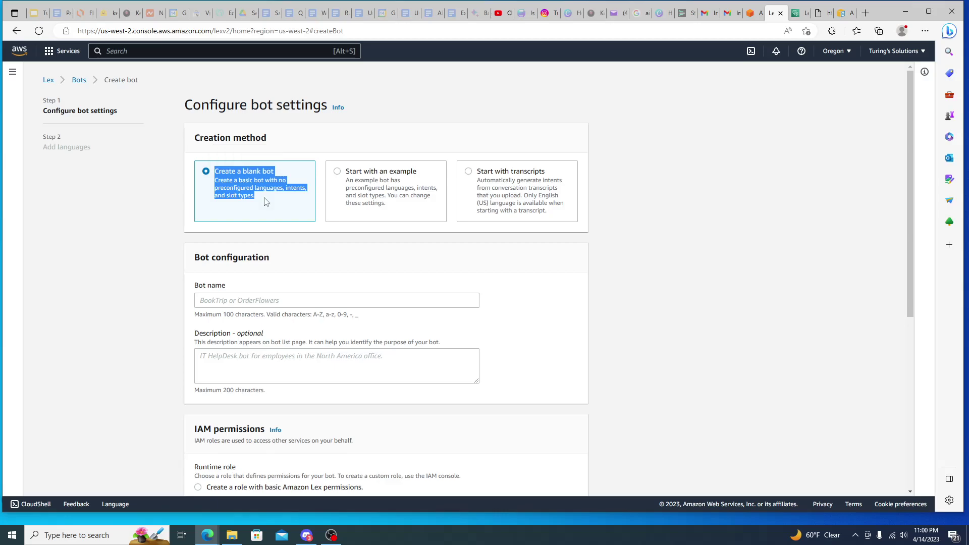
mouse_move(299, 178)
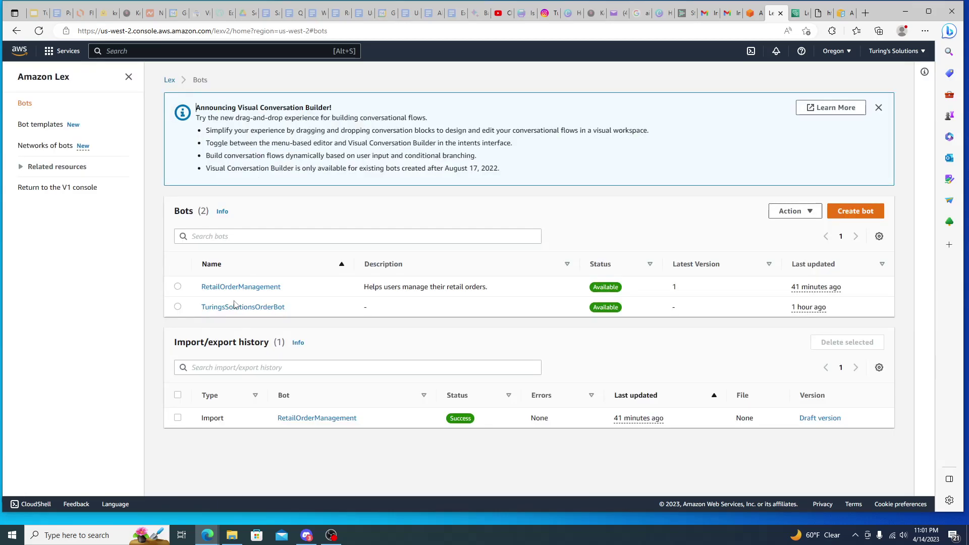
Look through the RetailOrderManagement bot's overview page and return to the list of bots
left_click_drag(198, 307, 303, 311)
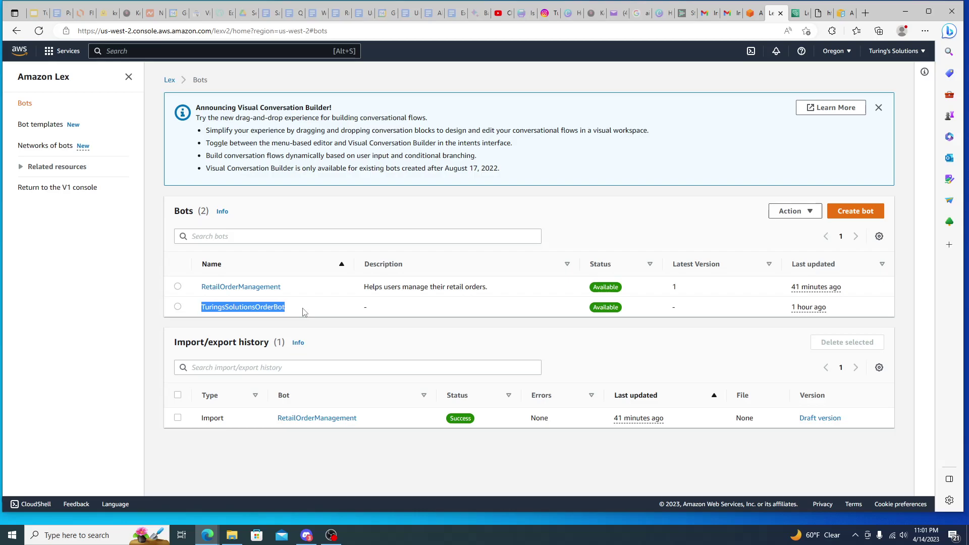
left_click(265, 307)
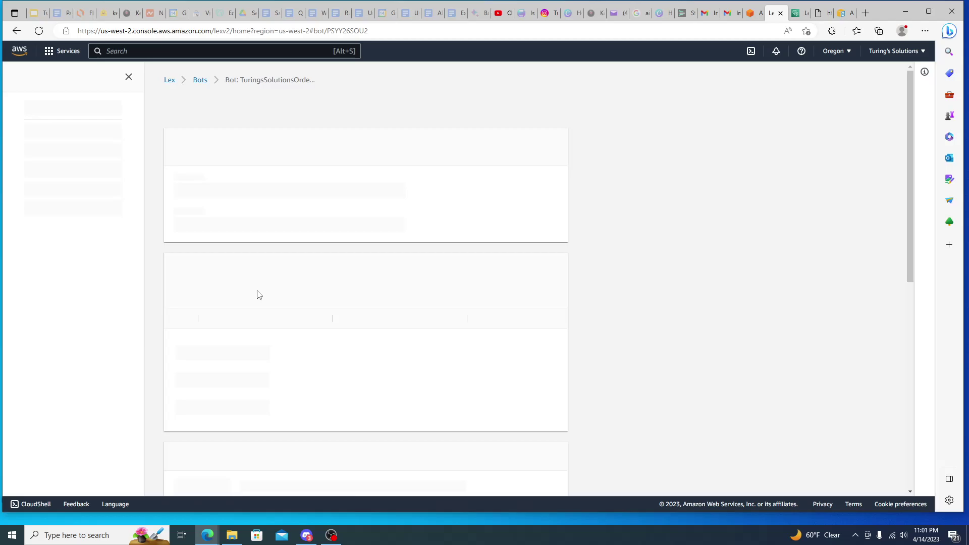
scroll(267, 294, "down", 5)
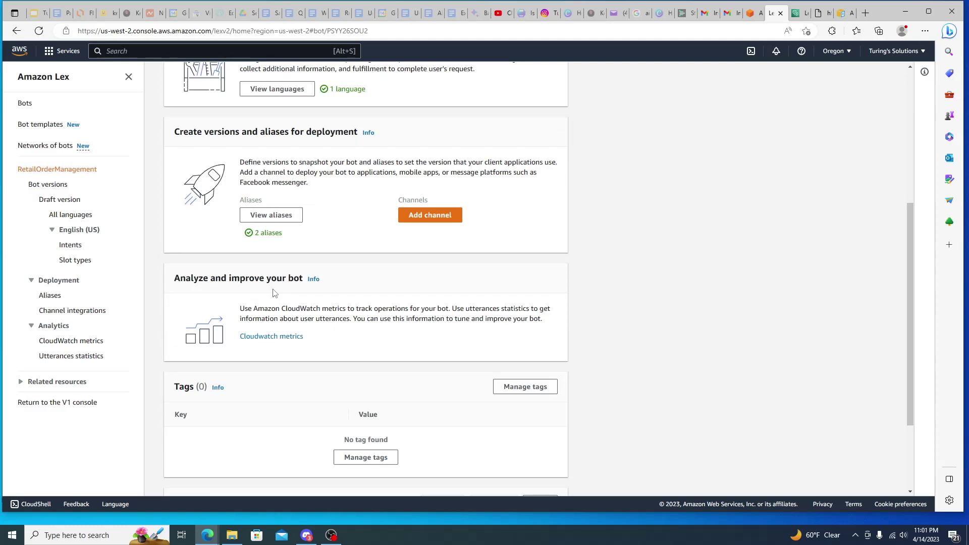
scroll(231, 230, "up", 5)
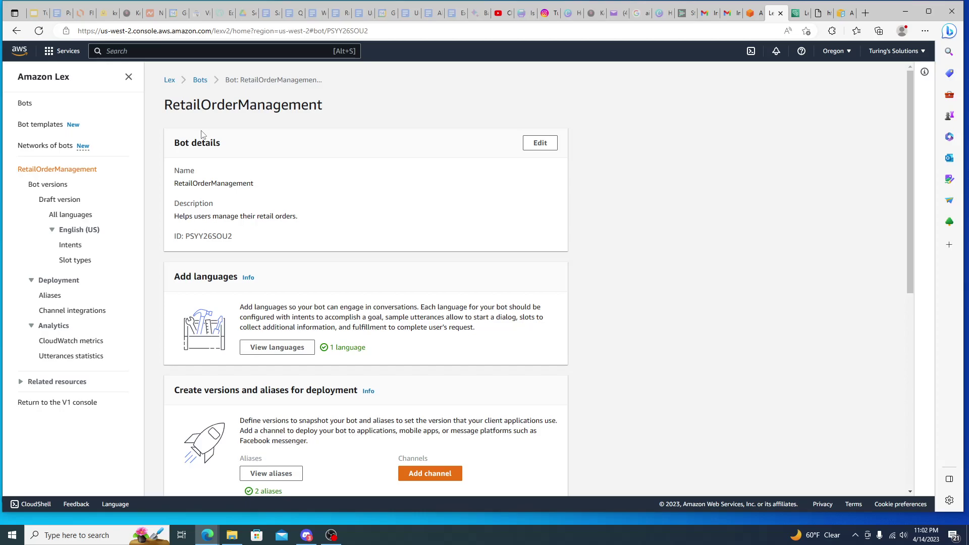
left_click(200, 79)
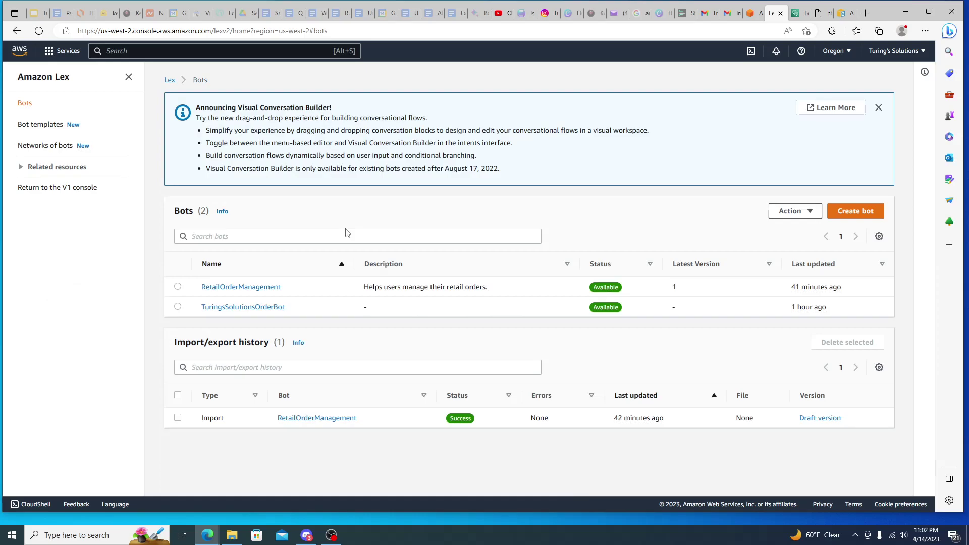
Open the RetailOrderManagement bot and view its aliases and its English (US) intents
left_click(241, 287)
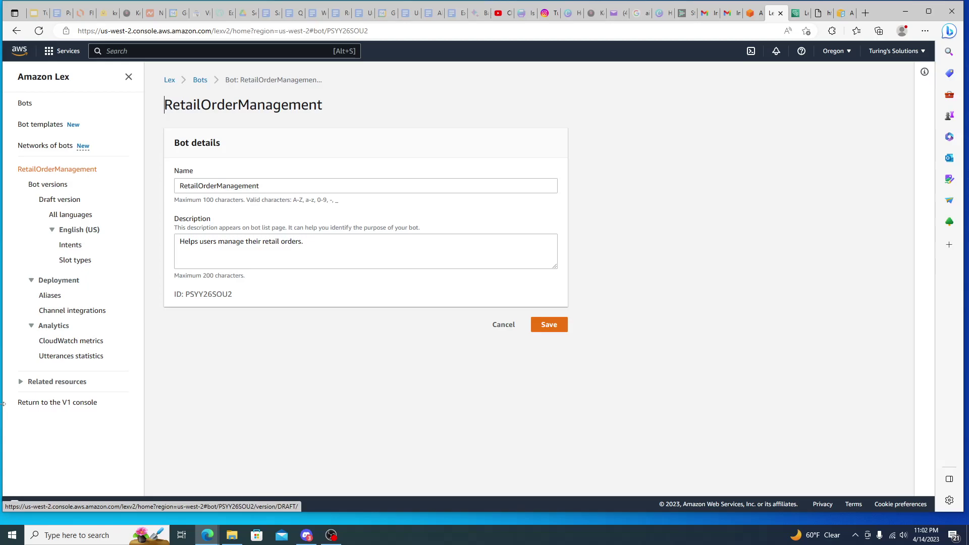
left_click(50, 295)
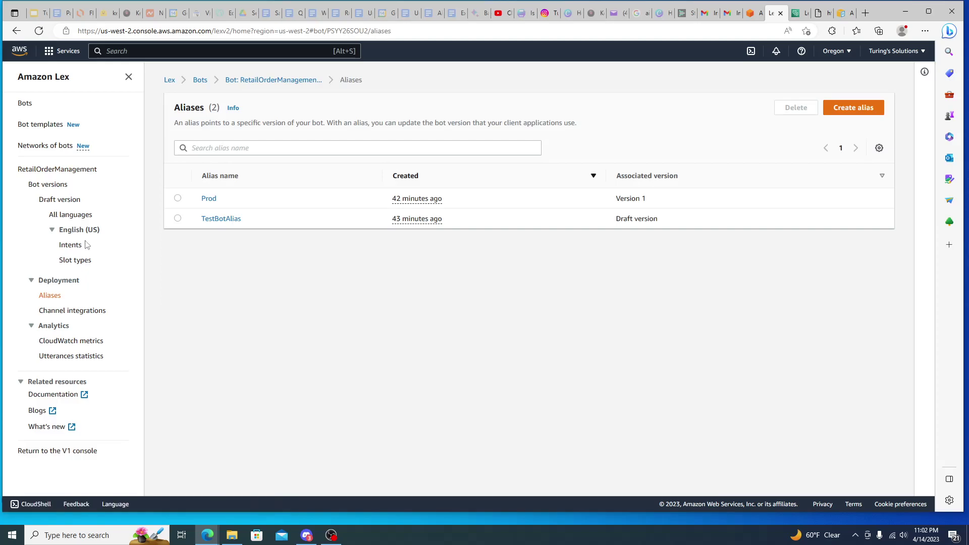
left_click(73, 246)
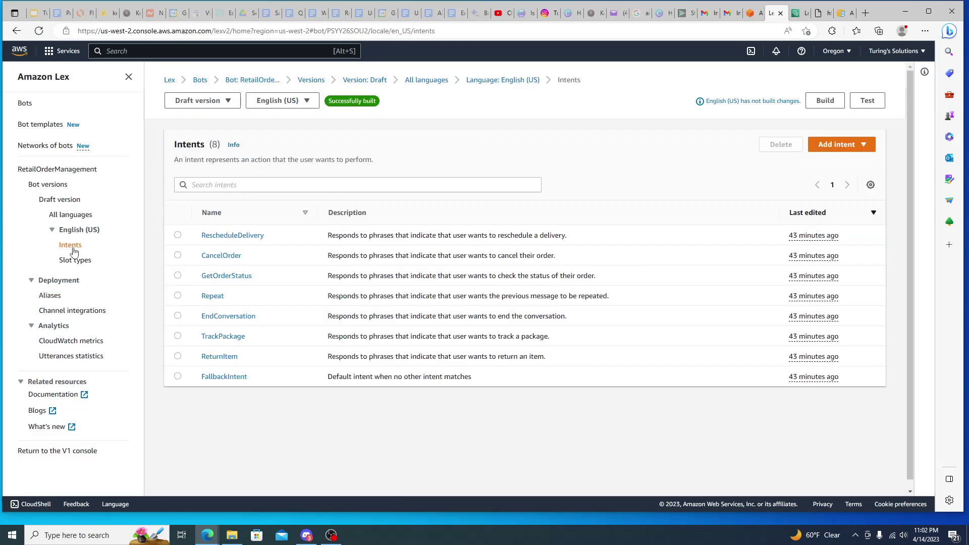
left_click(74, 253)
left_click(76, 260)
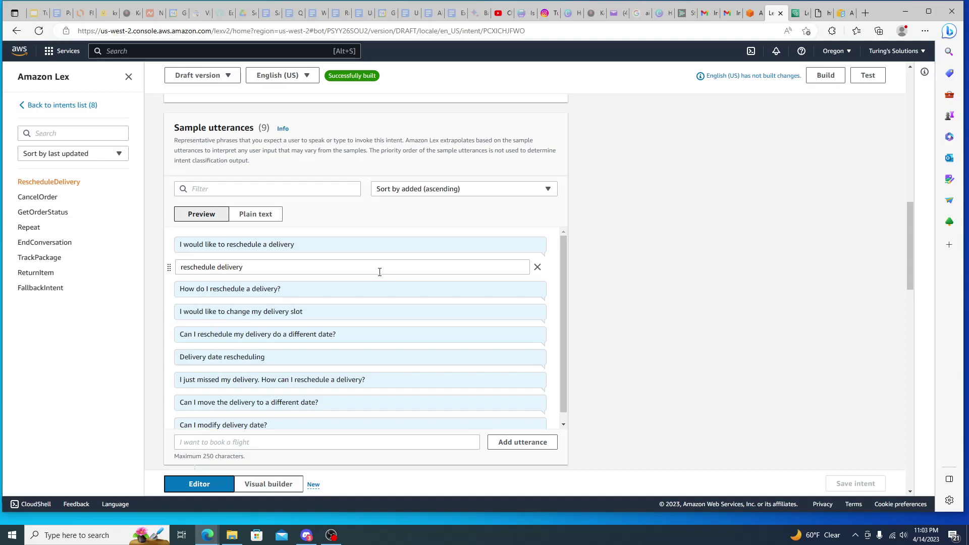
Examine the RescheduleDelivery intent's sample utterances and conversation flow
scroll(287, 252, "down", 1)
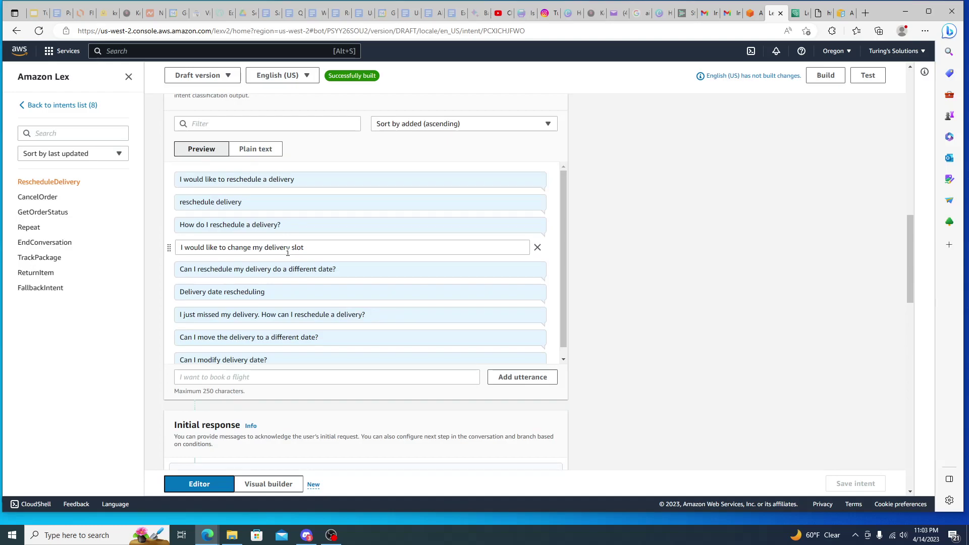
scroll(288, 252, "down", 2)
scroll(371, 305, "up", 4)
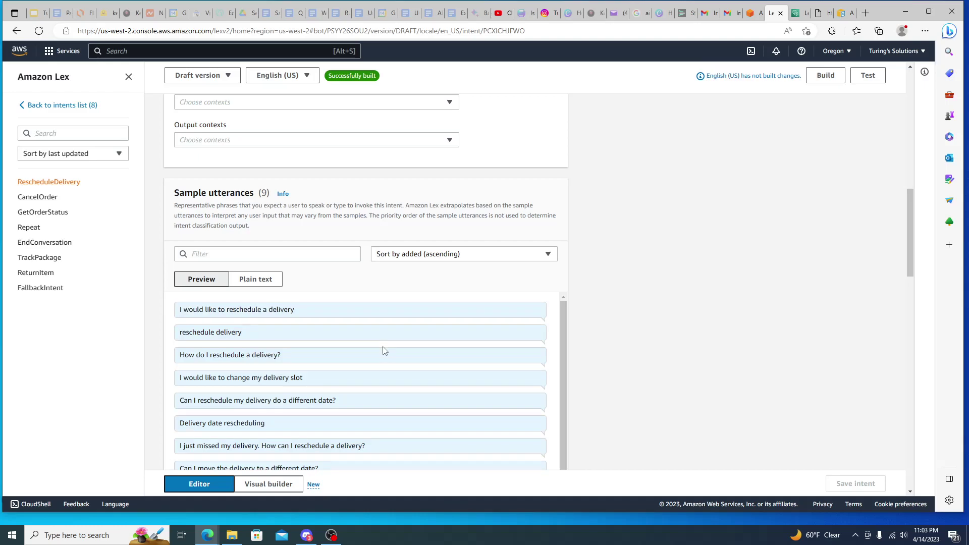
scroll(385, 350, "down", 3)
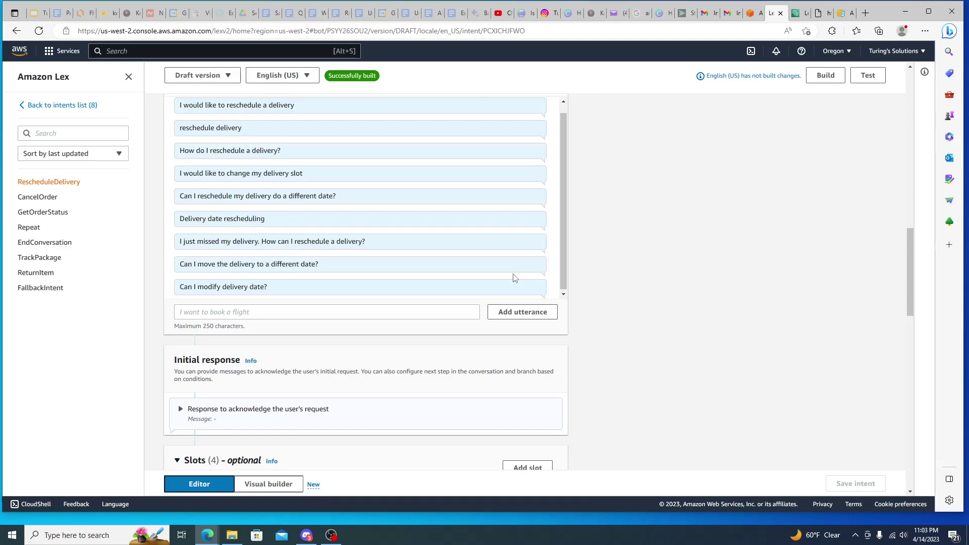
scroll(383, 252, "up", 10)
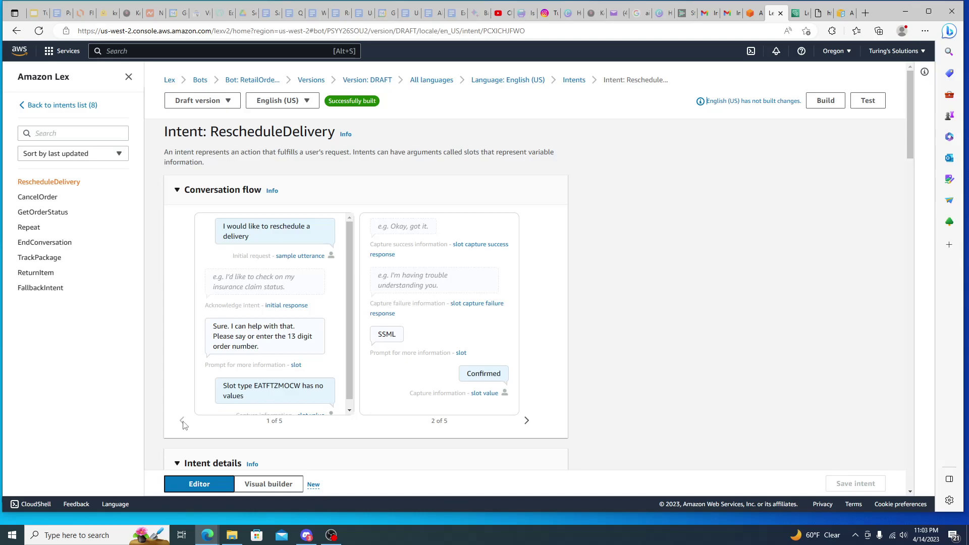
scroll(672, 348, "down", 5)
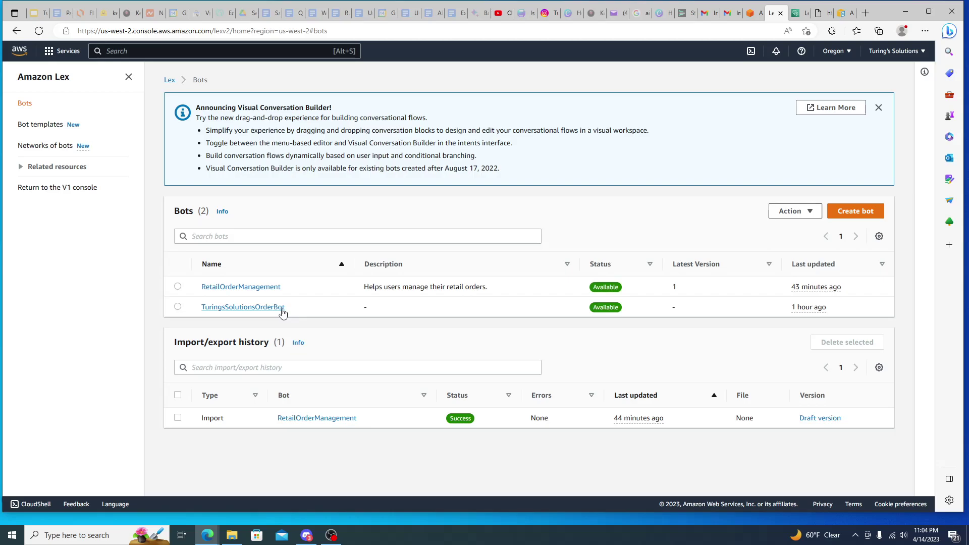
Open TuringsSolutionsOrderBot and review its FallbackIntent's conversation flow and initial response settings
left_click(243, 308)
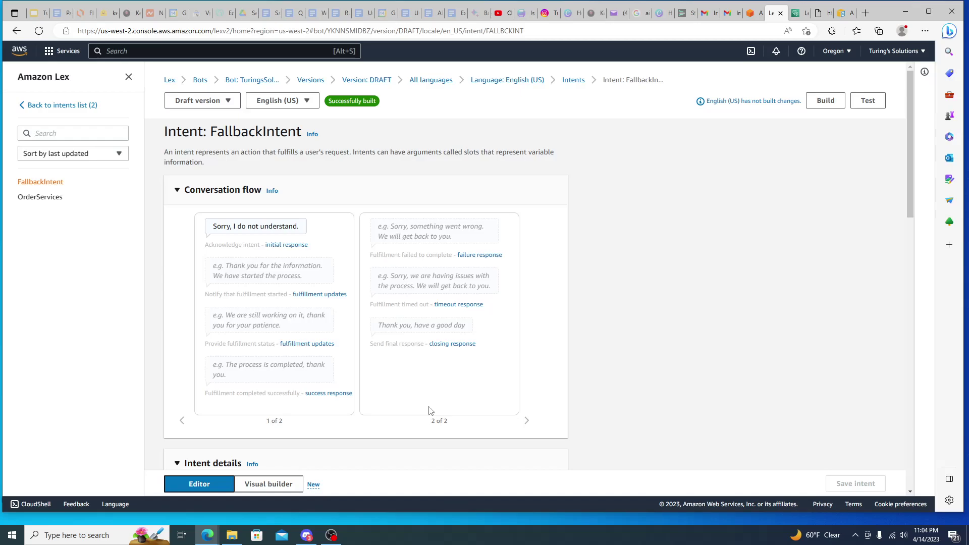
key("Tab")
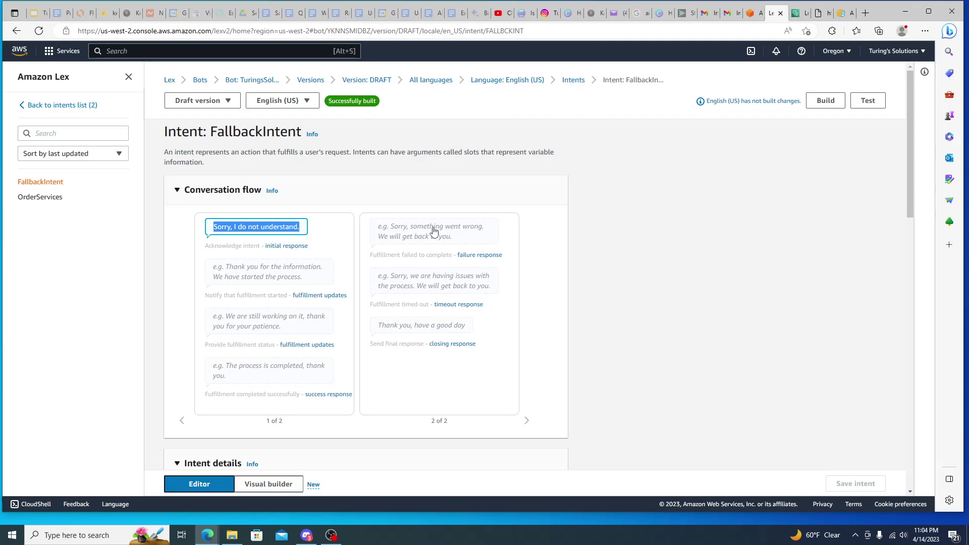
left_click(433, 230)
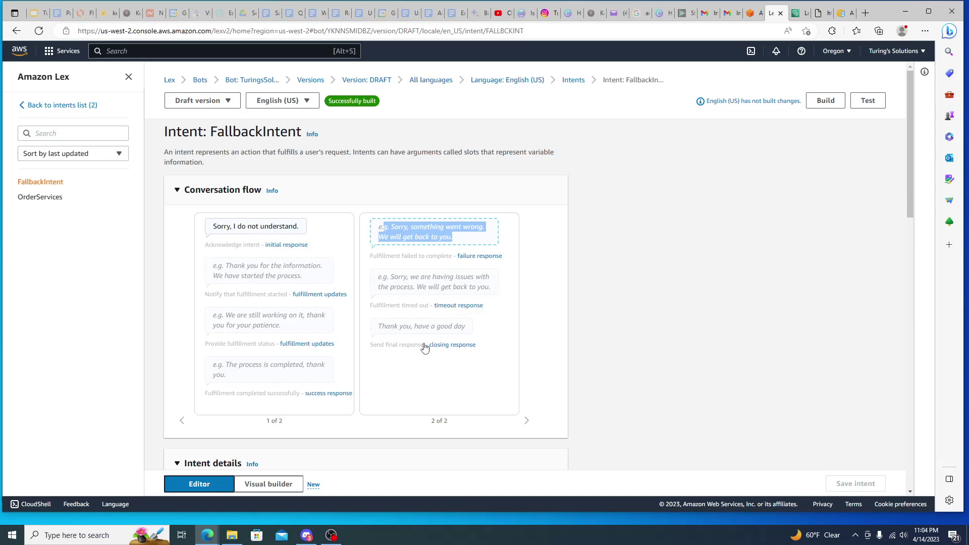
scroll(221, 261, "down", 10)
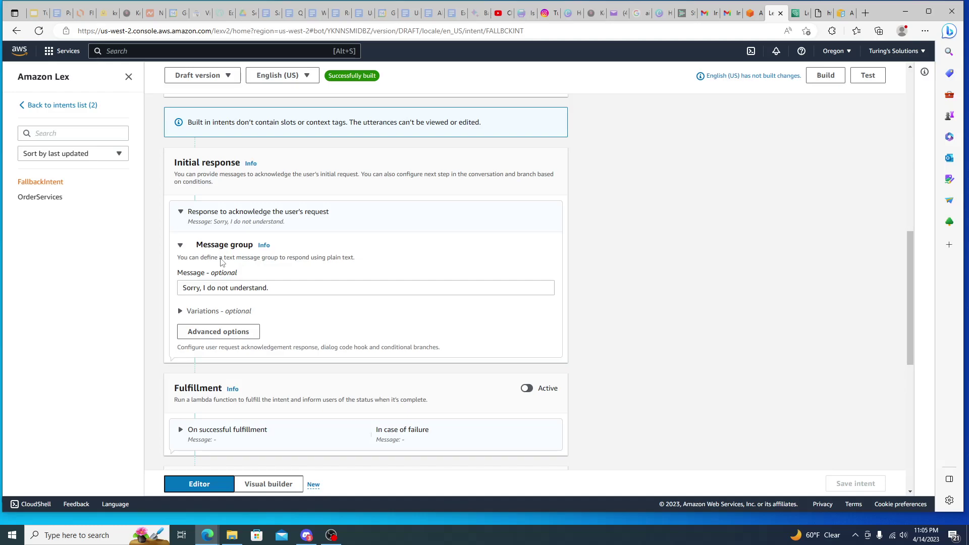
Test the draft of TuringsSolutionsOrderBot with the messages "d" and "Hi", and ask whether it can type anything different
left_click(868, 75)
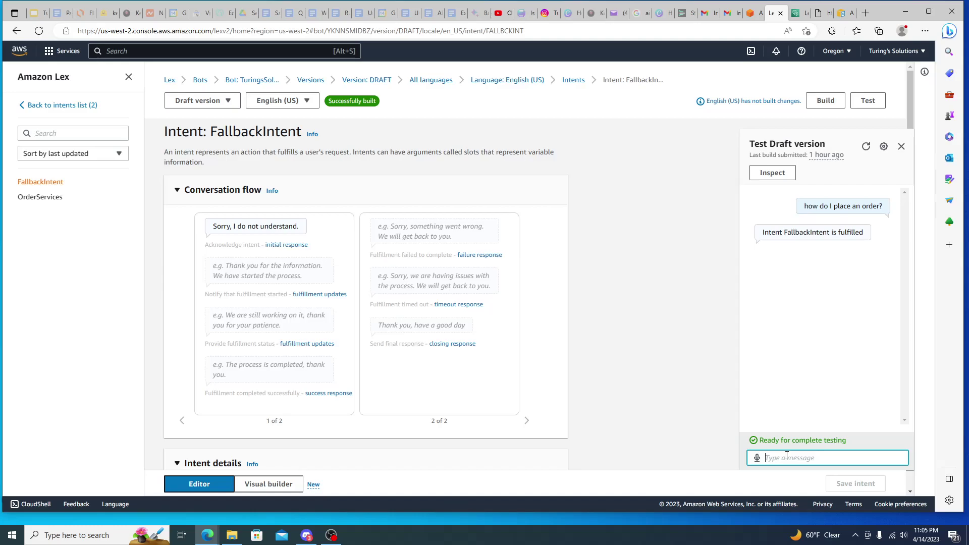
type("d")
key("Return")
type("Hi")
key("Return")
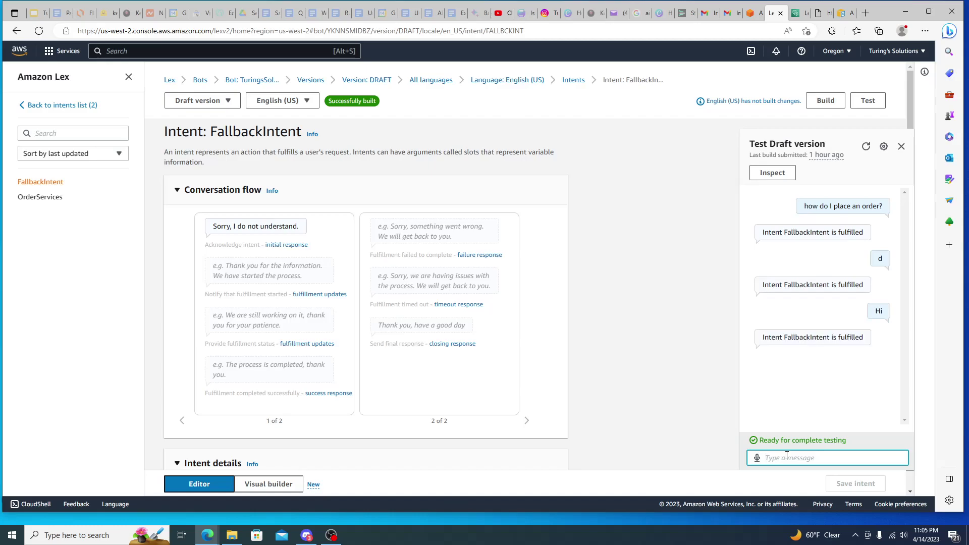
type("Can you type anything differ")
Open the RetailOrderManagement bot's English (US) intents and ask its test draft "Can I place an order?"
left_click(83, 105)
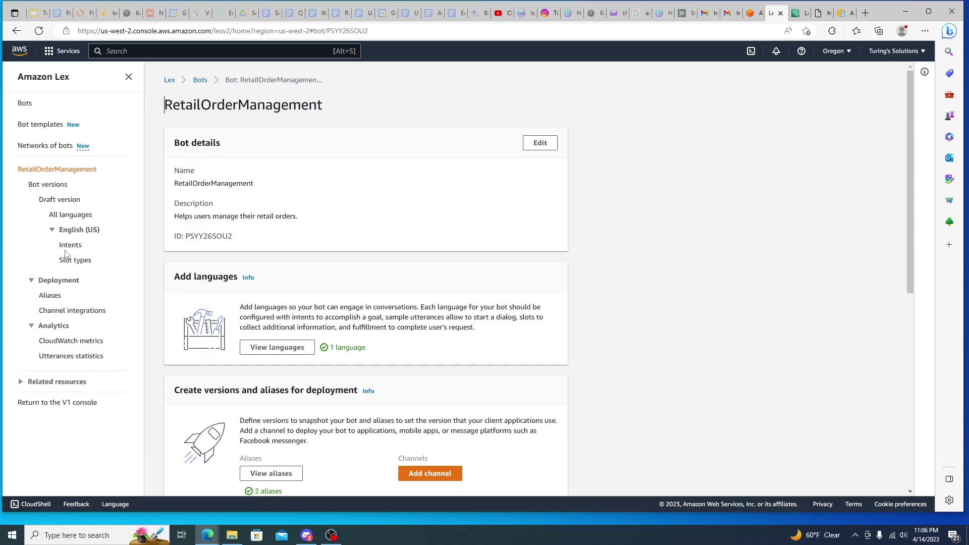
left_click(68, 247)
left_click(790, 483)
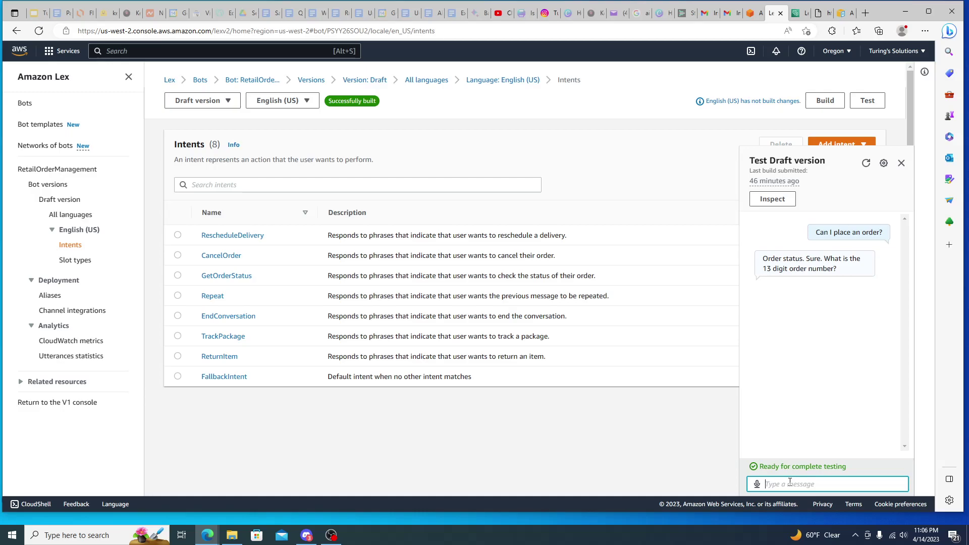
Send the draft bot the test messages "What is my order tracking number?" and "Can you track my package?"
scroll(795, 483, "down", 1)
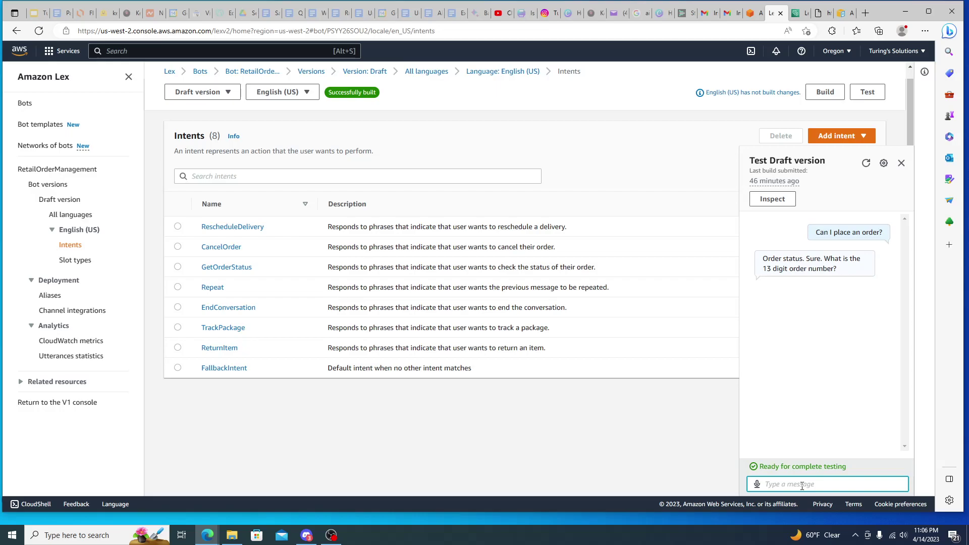
type("What is my order tracking")
type("number?")
key("Return")
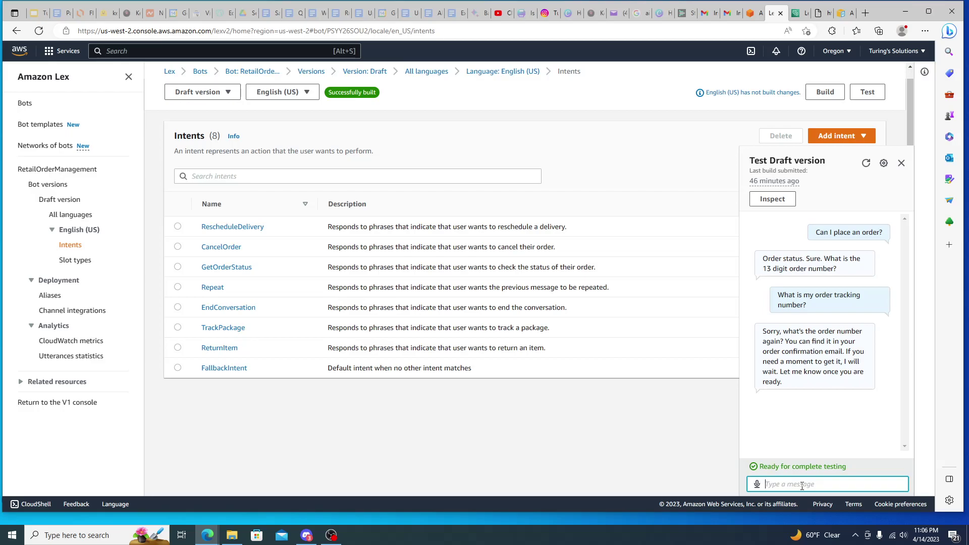
type("Can I ship the orde")
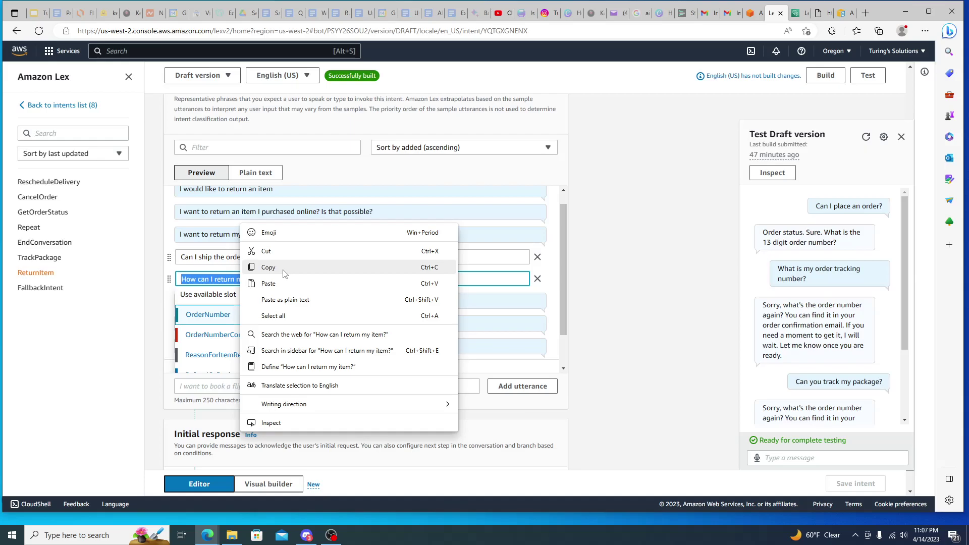
Copy the ReturnItem intent's sample utterance "How can I return my item?" and clear the test conversation
left_click(268, 267)
left_click(866, 136)
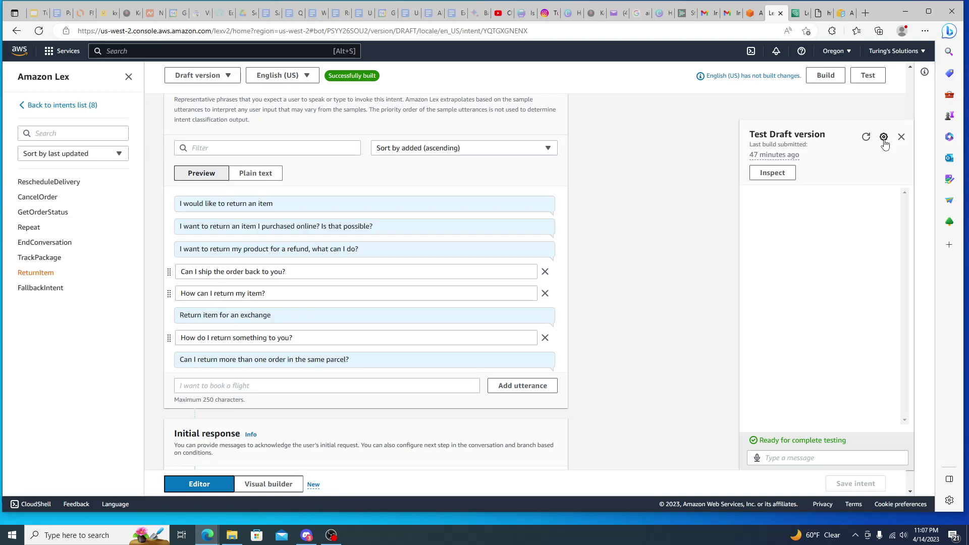
Copy the ReturnItem sample utterance "Can I return more than one order in the same parcel?" and send it to the draft bot
right_click(182, 314)
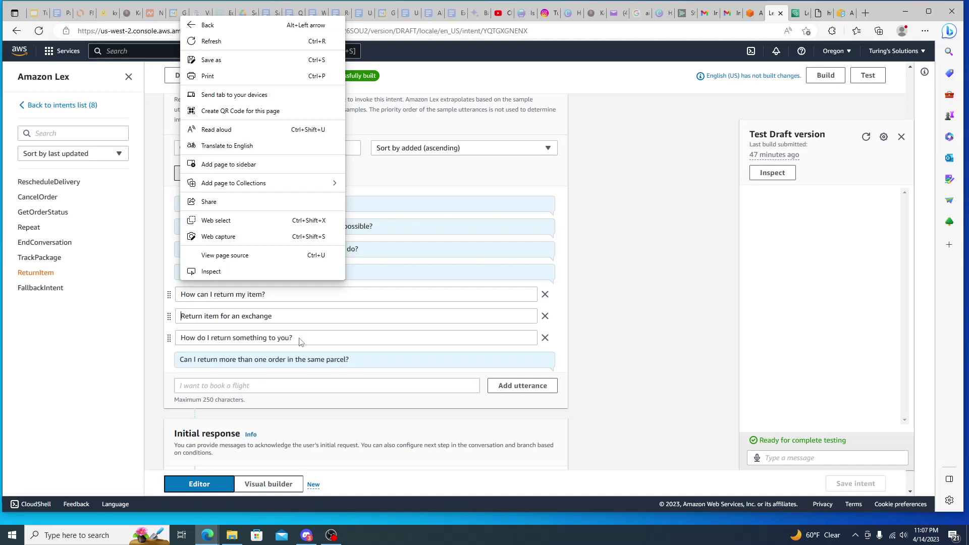
triple_click(283, 359)
key("ctrl+c")
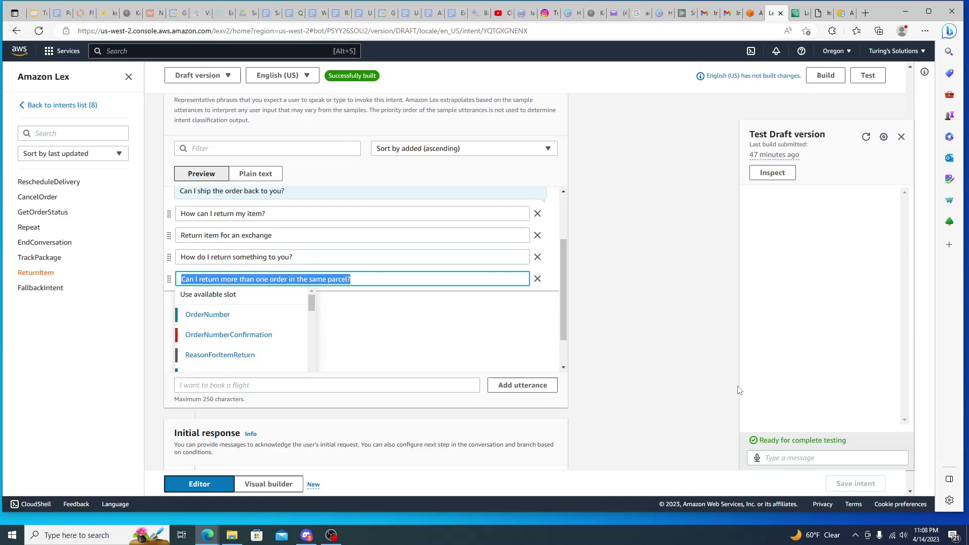
left_click(787, 460)
key("ctrl+v")
key("Return")
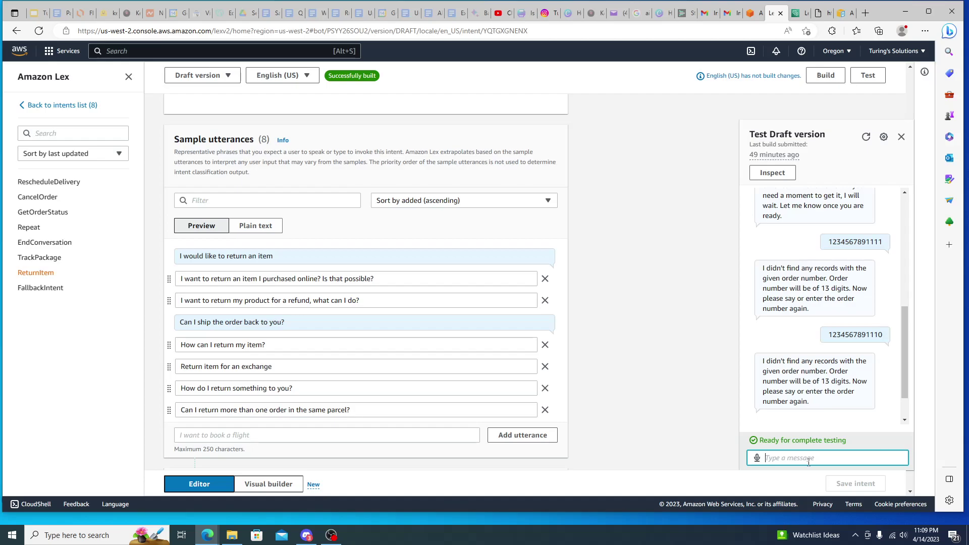
Open the RescheduleDelivery intent, send the draft bot "I would like to change my delivery slot", and return to the intents list
left_click(49, 182)
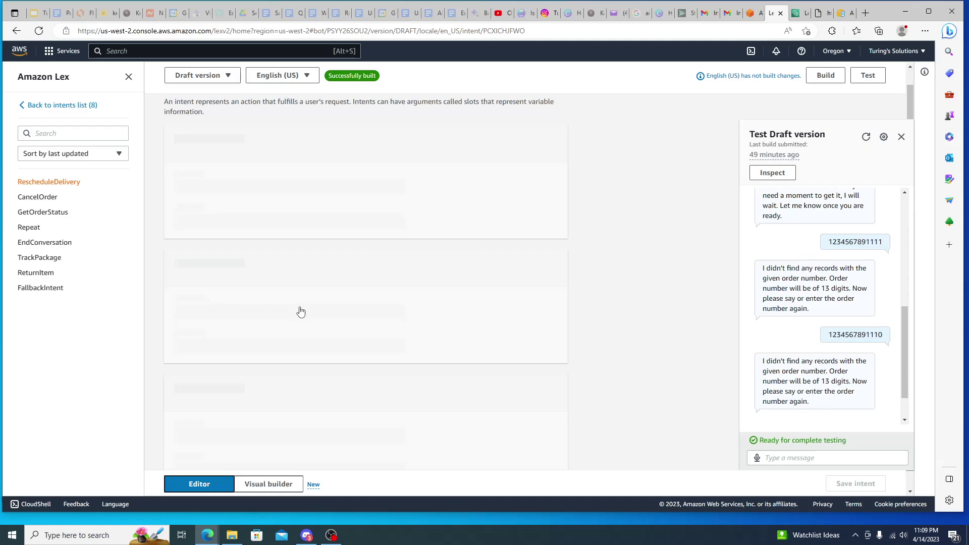
left_click(785, 459)
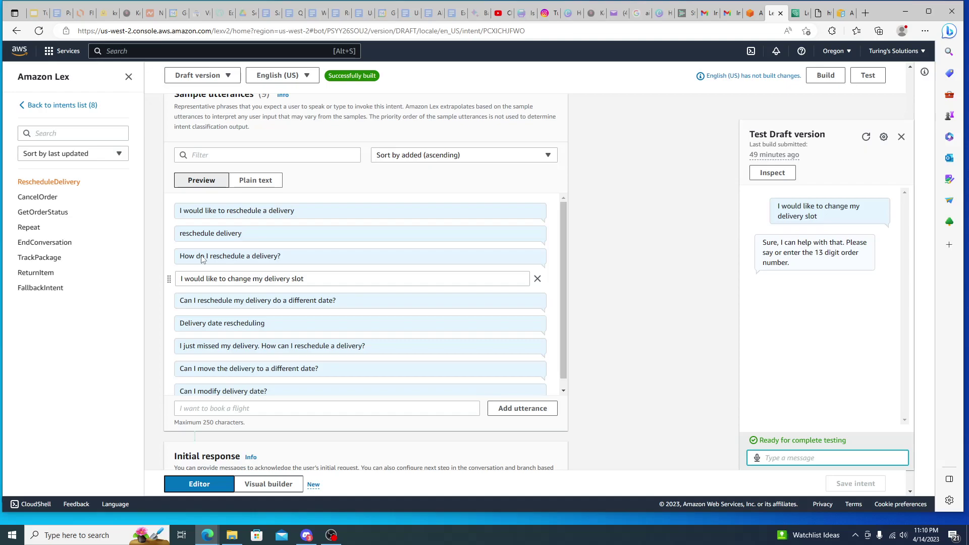
key("alt+Left")
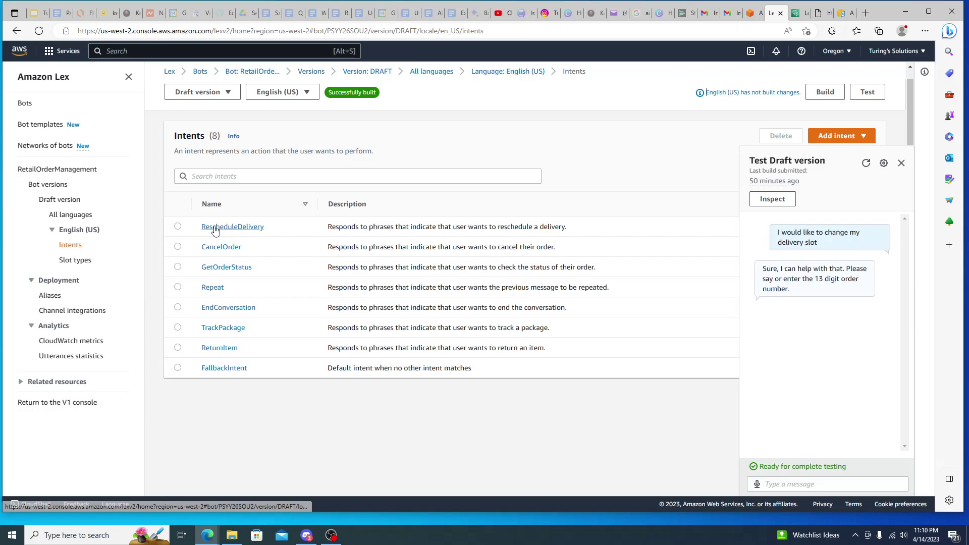
Switch to the RetailOrderManagement sample data page and review the datasets' orders and the phrases for order cancellation and return
key("ctrl+Tab")
key("ctrl+Tab")
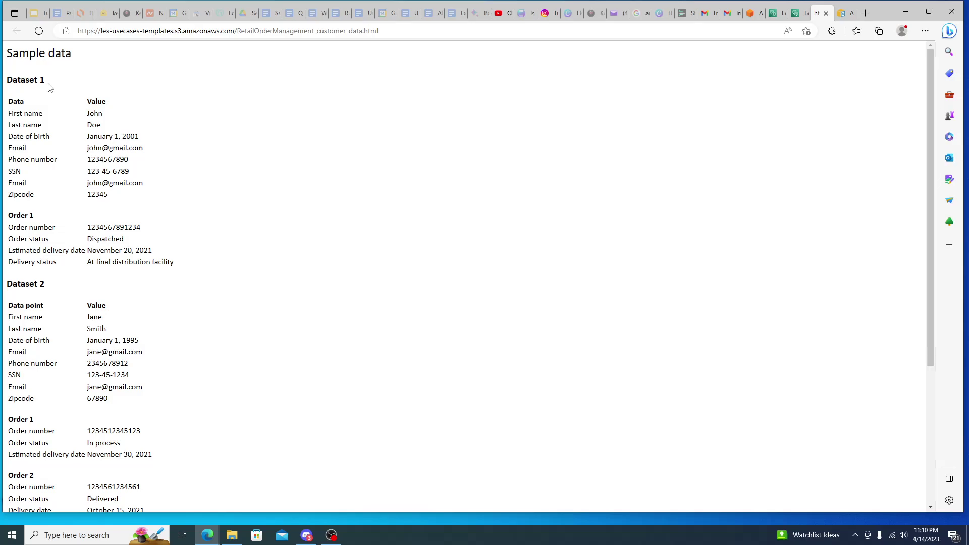
scroll(60, 96, "down", 2)
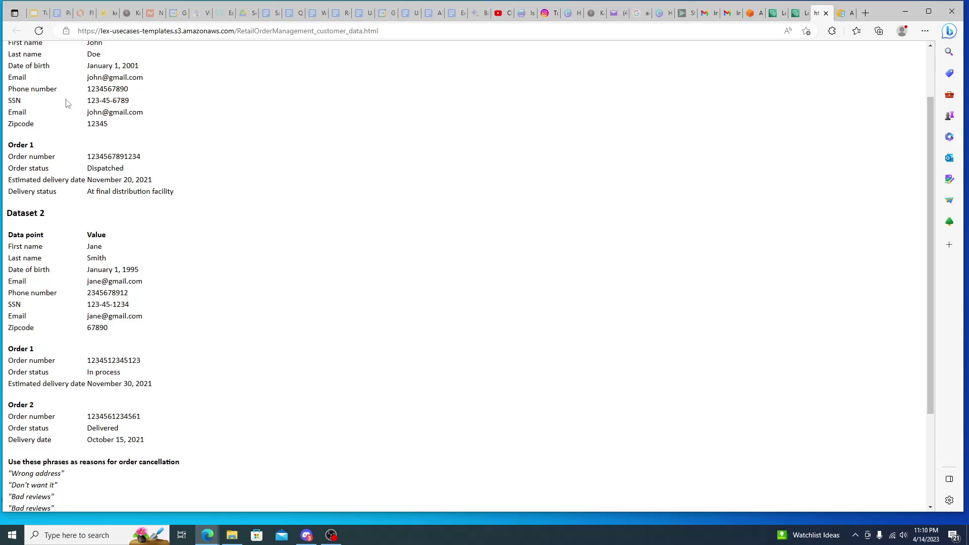
scroll(65, 104, "down", 4)
left_click_drag(14, 216, 149, 288)
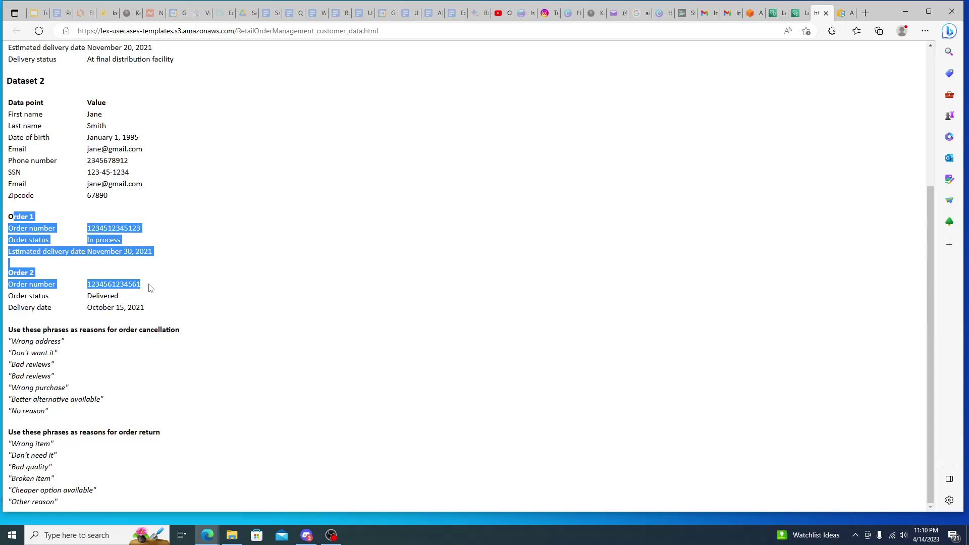
left_click(9, 338)
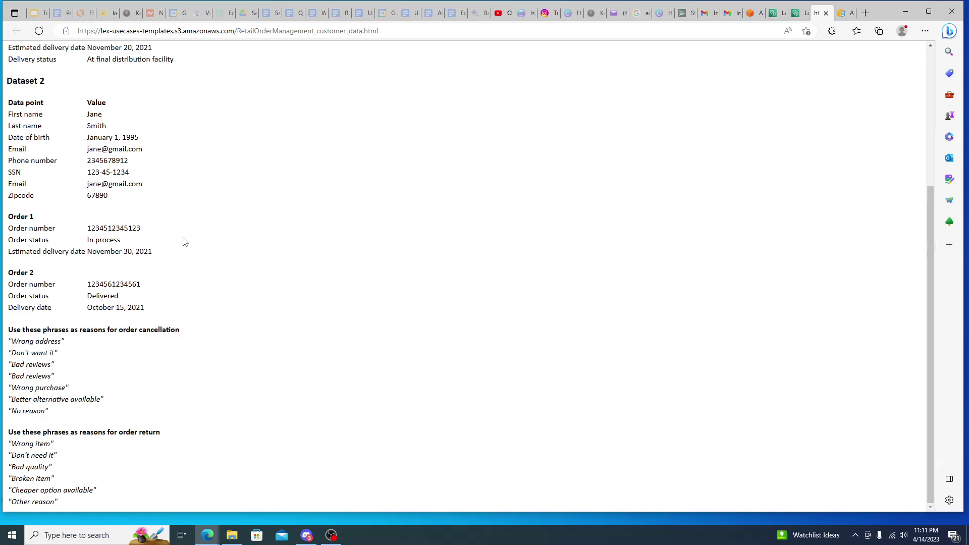
Return to the Lex console, examine the RescheduleDelivery intent's slot blocks in the visual builder, and go back to its editor view
key("ctrl+shift+Tab")
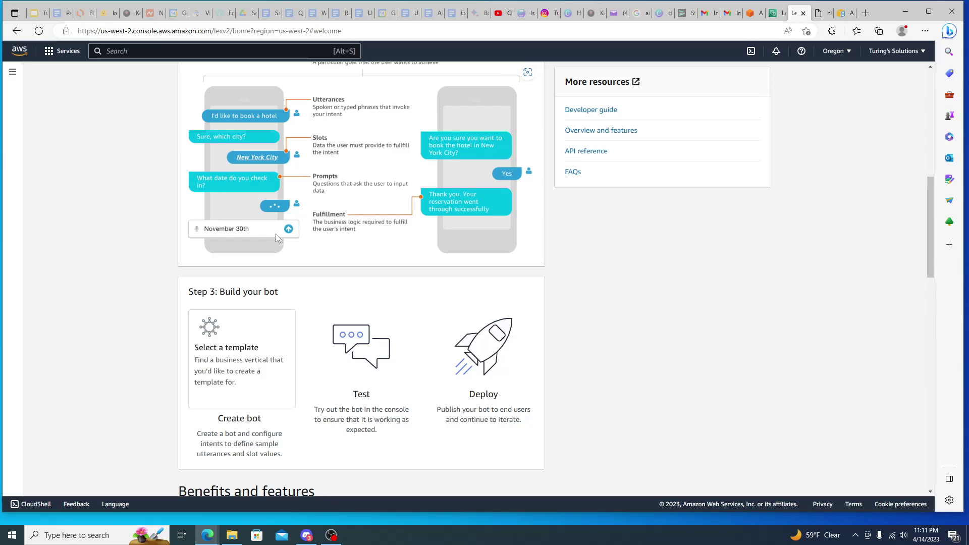
left_click(26, 107)
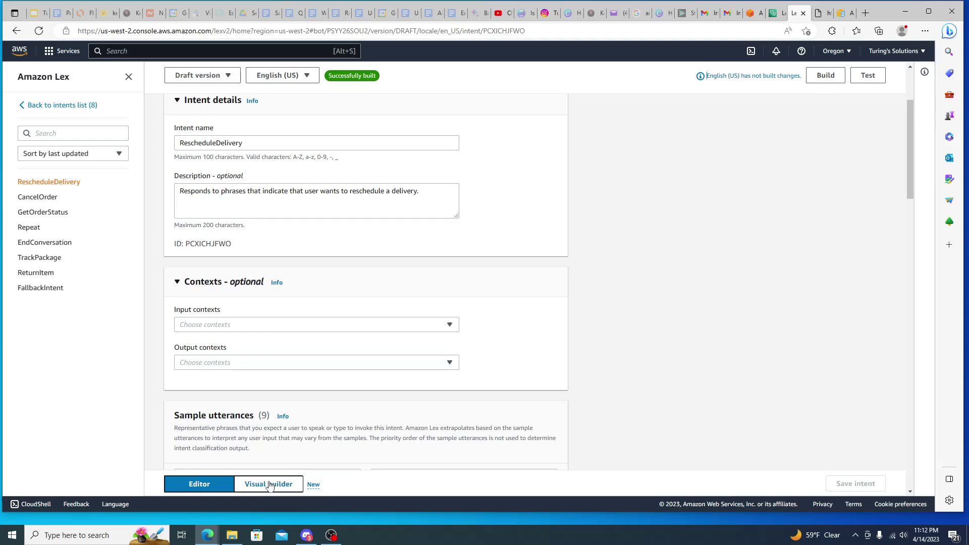
left_click(270, 484)
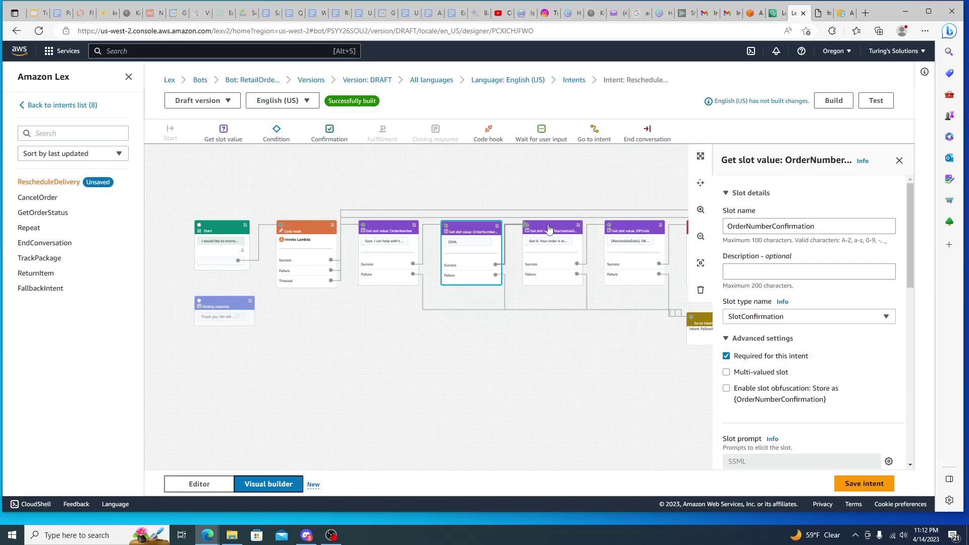
left_click(552, 231)
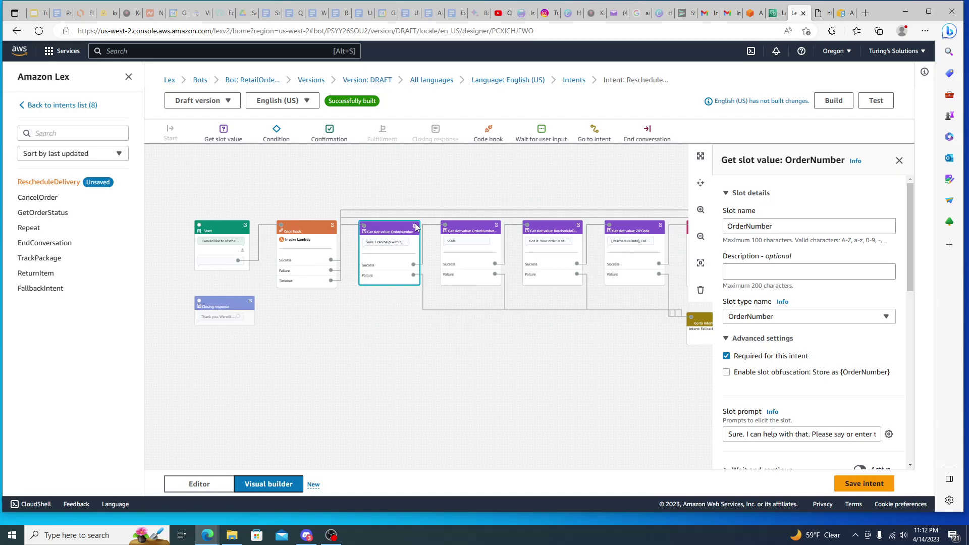
key("alt+Left")
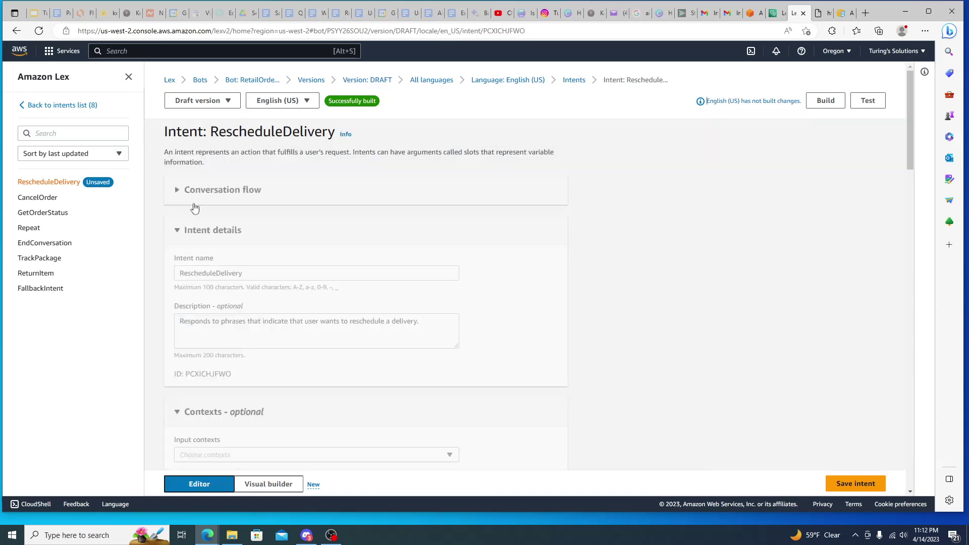